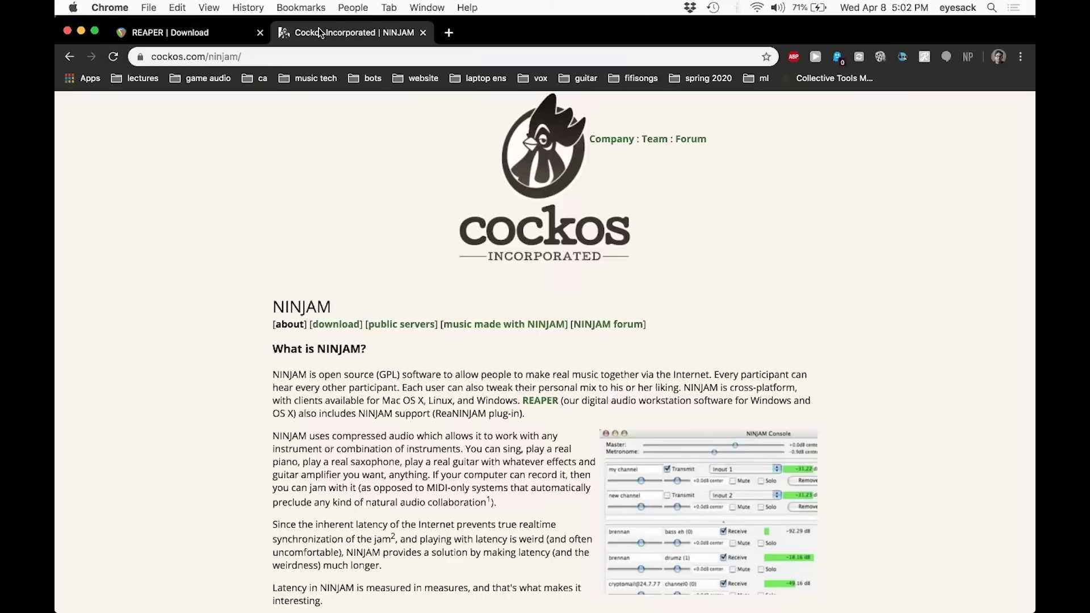
- Bring up the 'REAPER | Download' page in Chrome
left_click(217, 33)
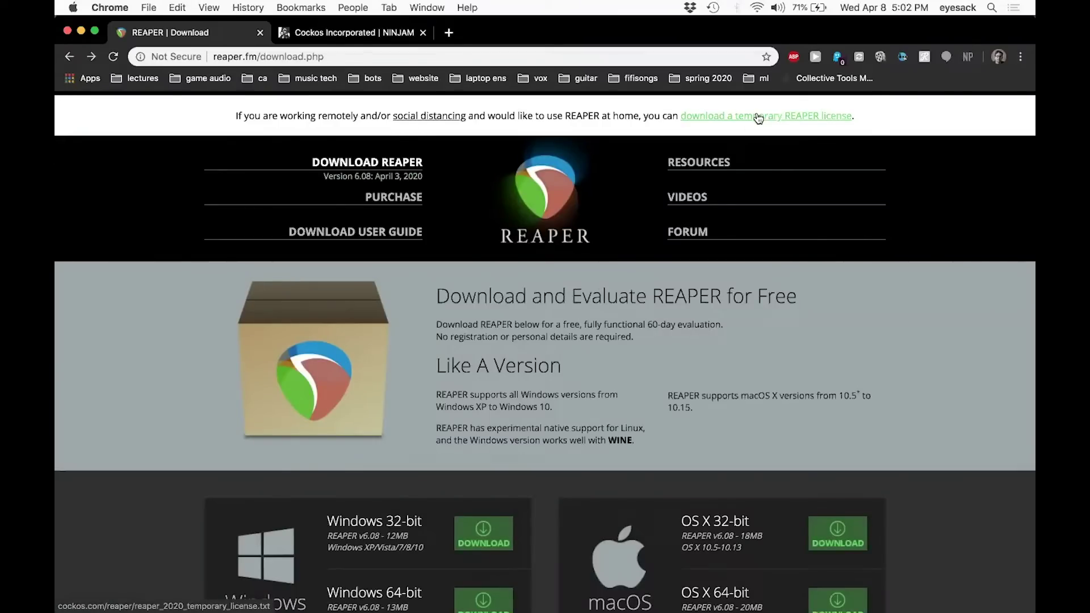
- Show the temporary REAPER license text, then bring REAPER's empty project to the front
left_click(803, 111)
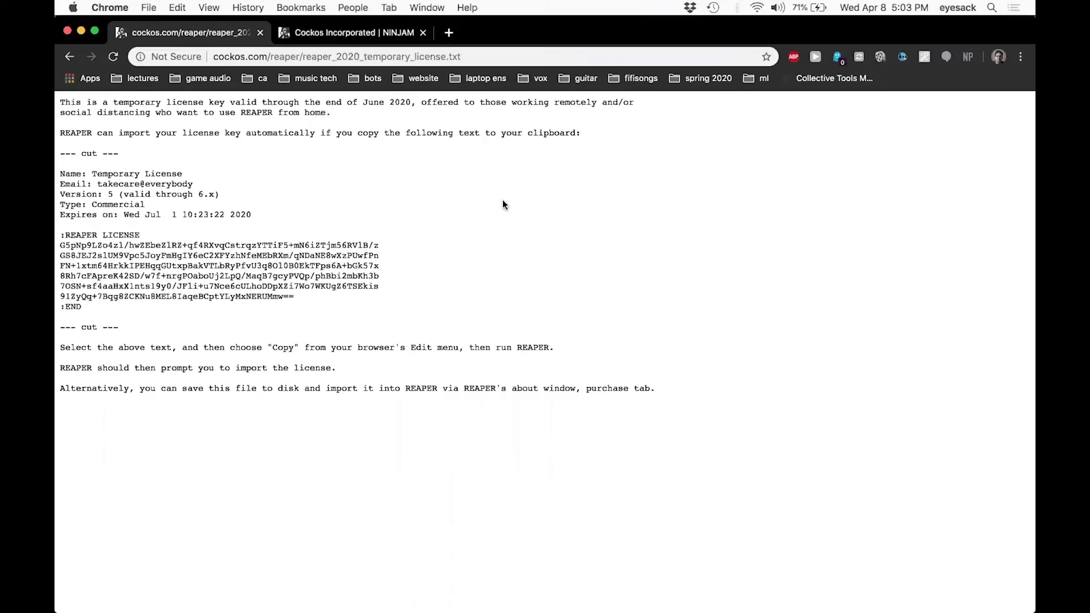
key("ctrl+Up")
left_click(445, 365)
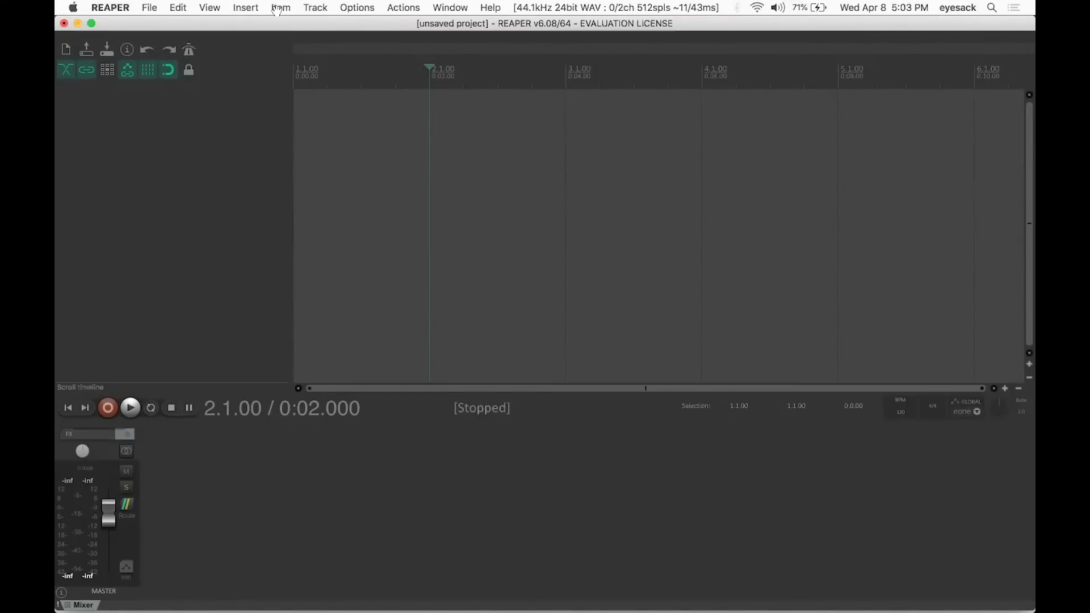
- Insert a new empty track, Track 1, from the Track menu
left_click(315, 8)
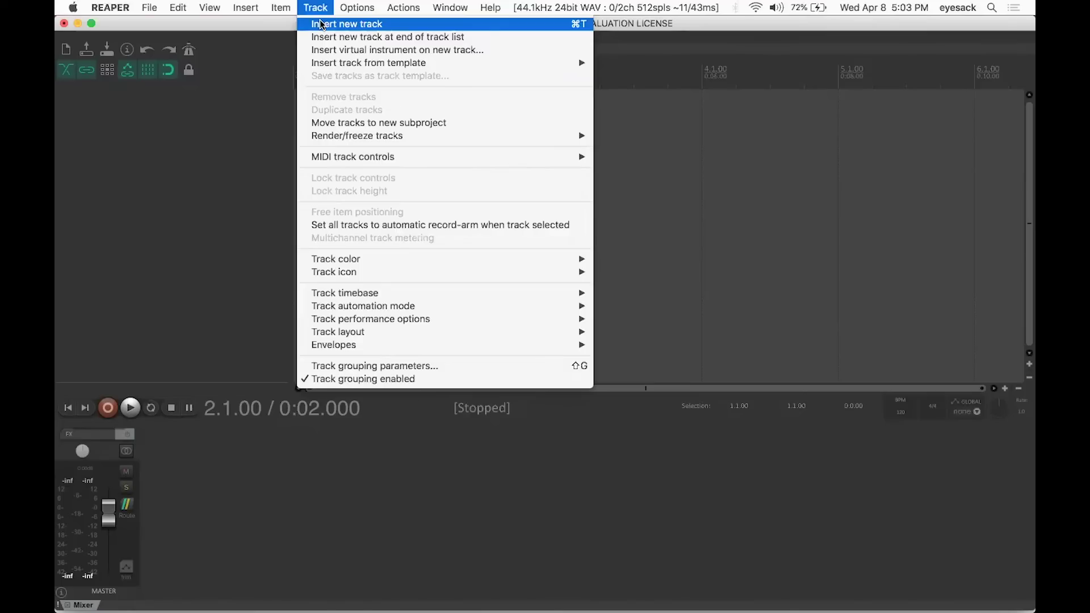
left_click(322, 24)
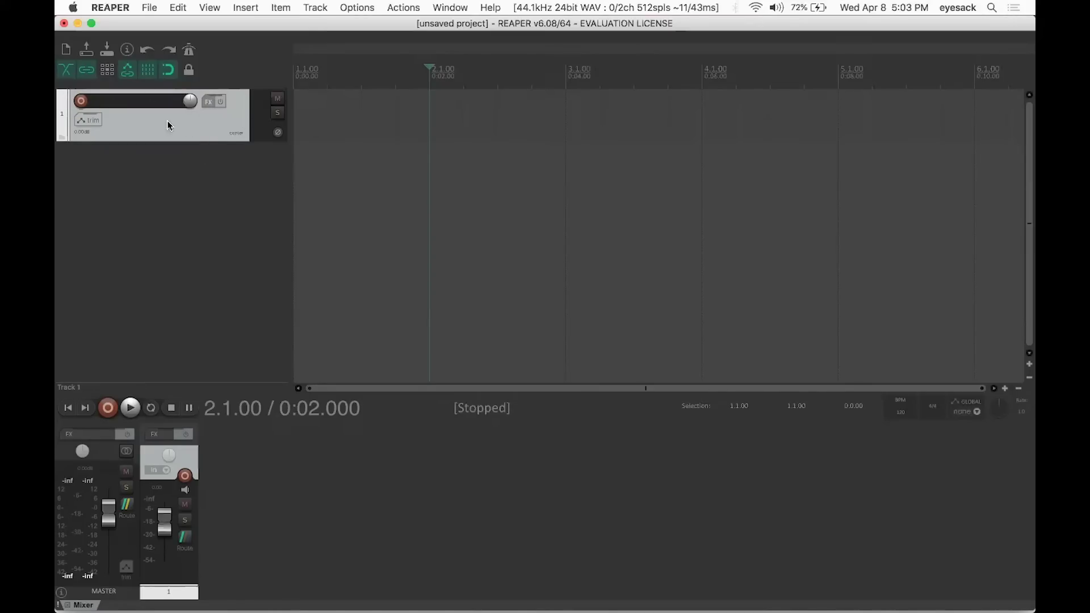
- Open the Add FX plugin chooser for Track 1
left_click(208, 103)
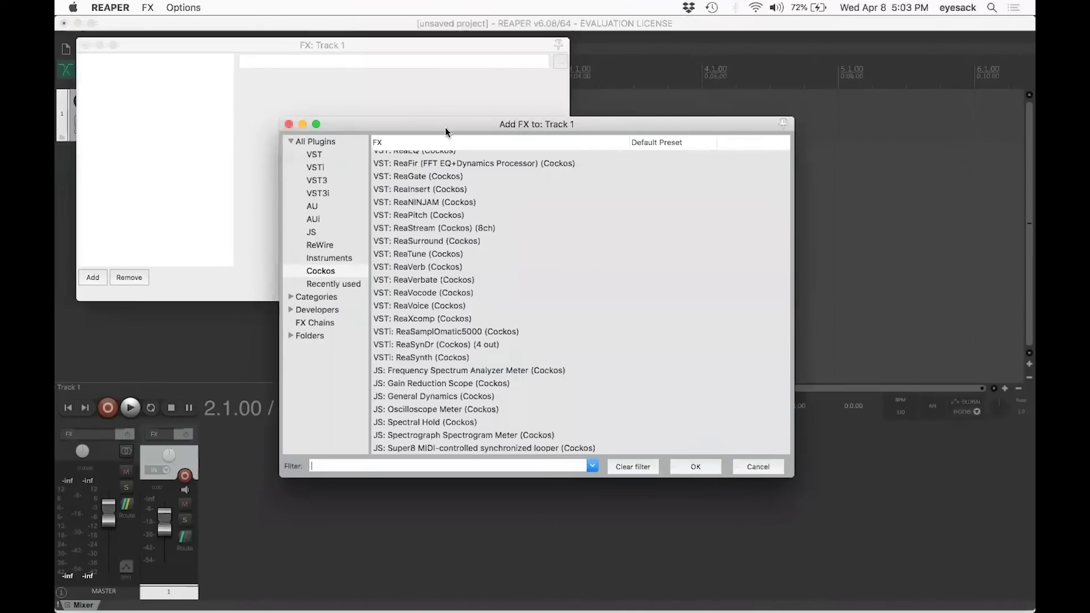
left_click_drag(446, 126, 427, 149)
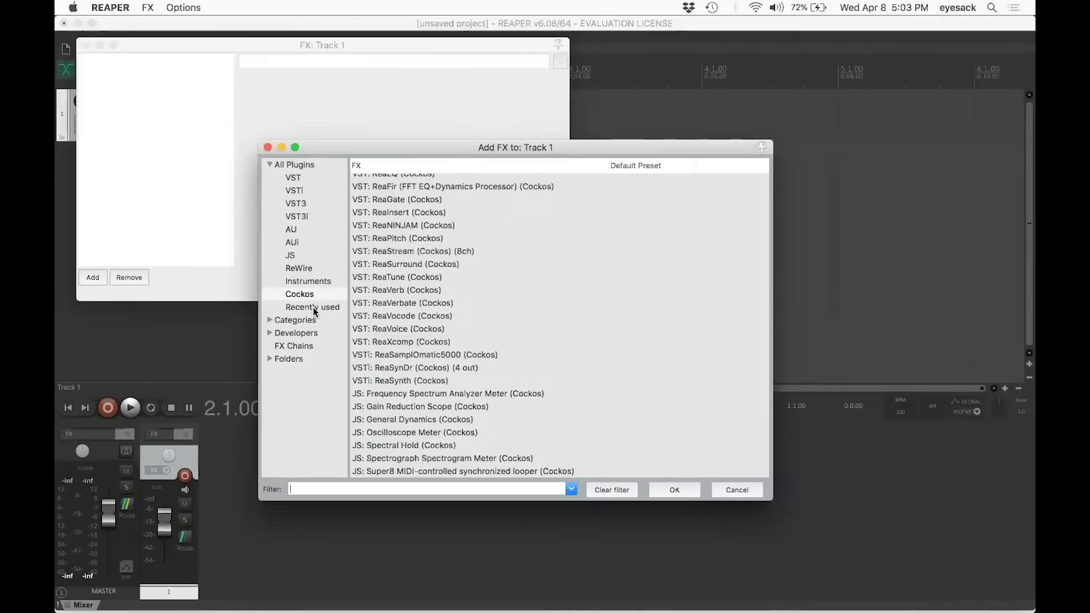
scroll(314, 311, "up", 1)
scroll(409, 255, "up", 5)
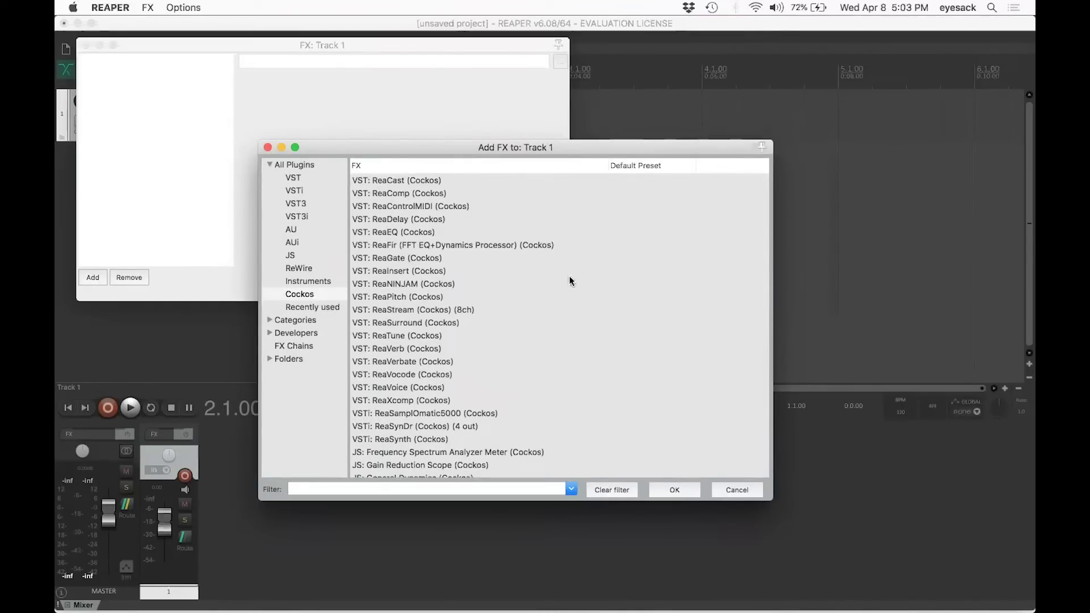
- Filter the chooser to Cockos plugins and select VST: ReaNINJAM (Cockos)
left_click(294, 166)
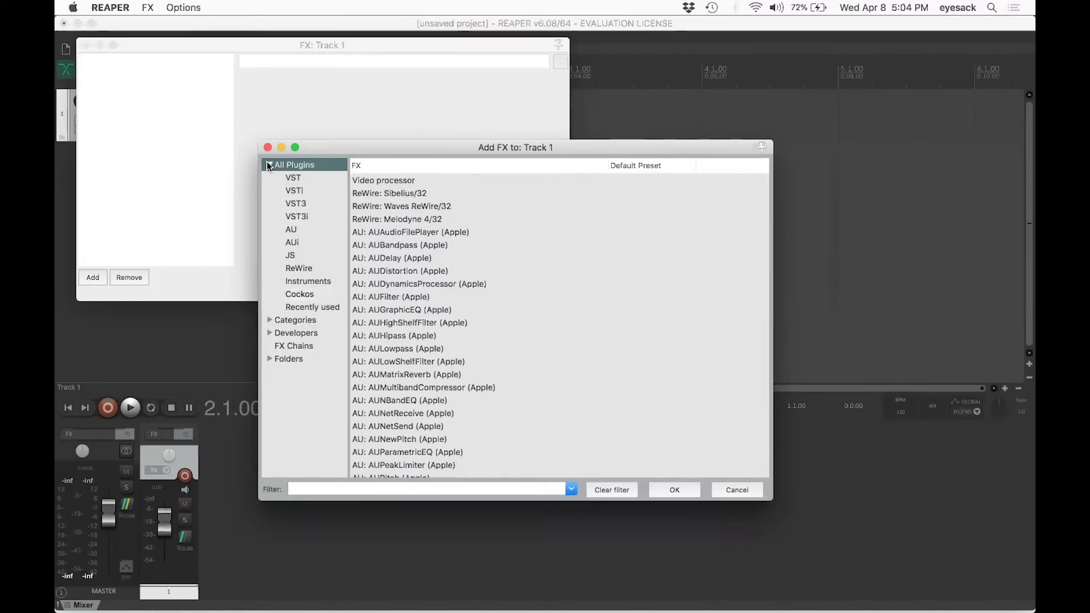
left_click(269, 165)
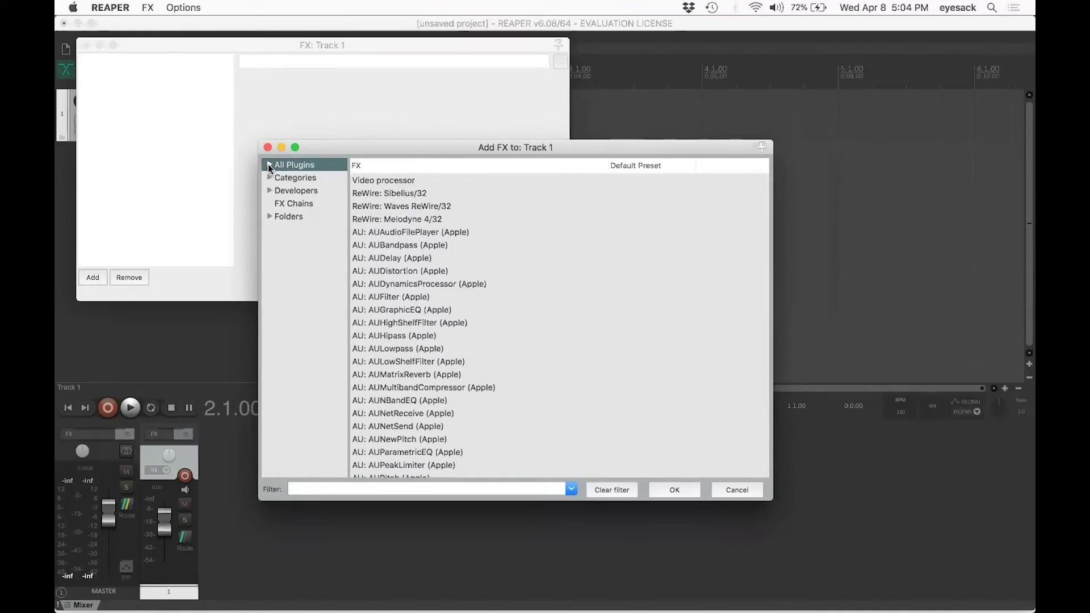
left_click(269, 166)
left_click(309, 298)
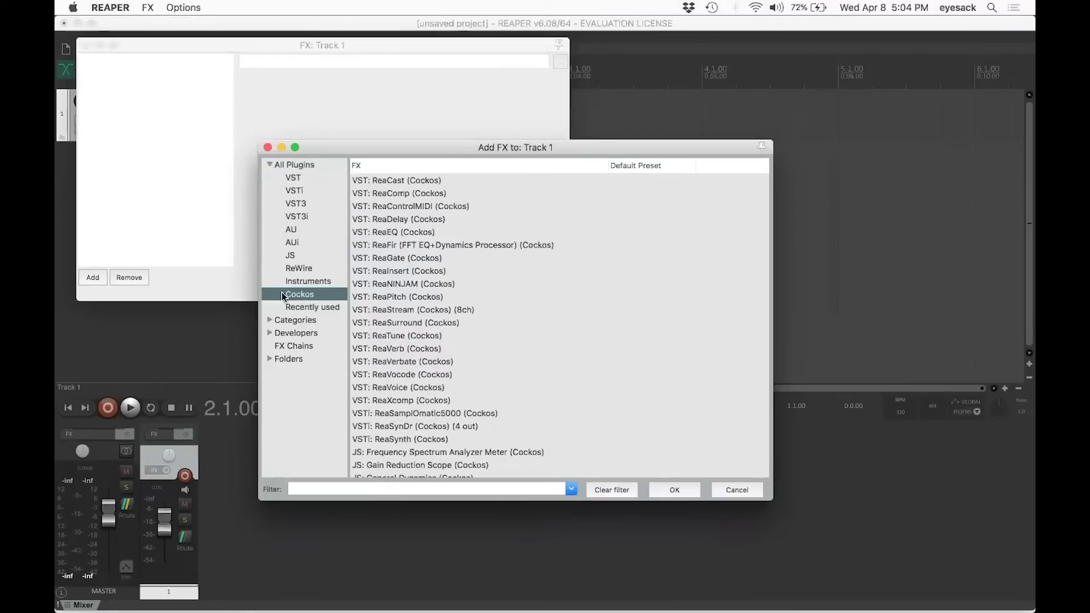
scroll(437, 321, "down", 3)
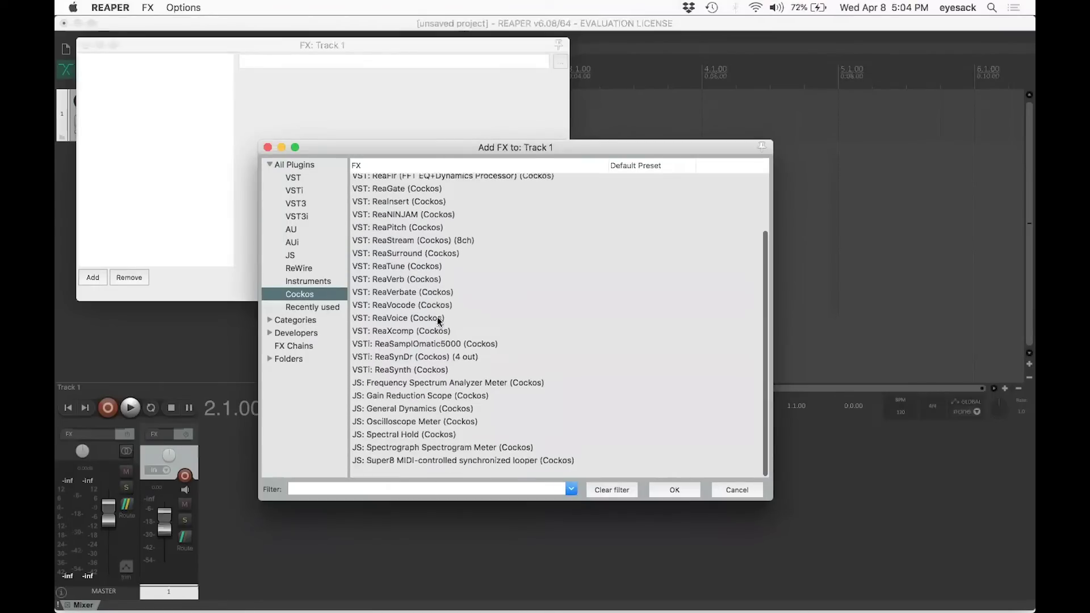
scroll(437, 317, "up", 2)
scroll(437, 317, "up", 2)
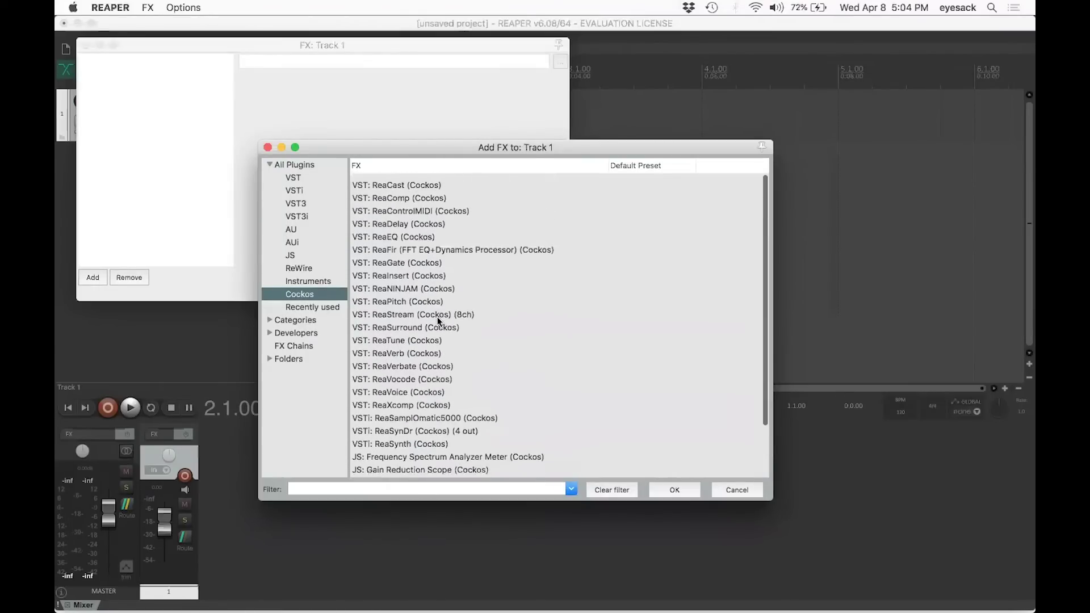
left_click(432, 283)
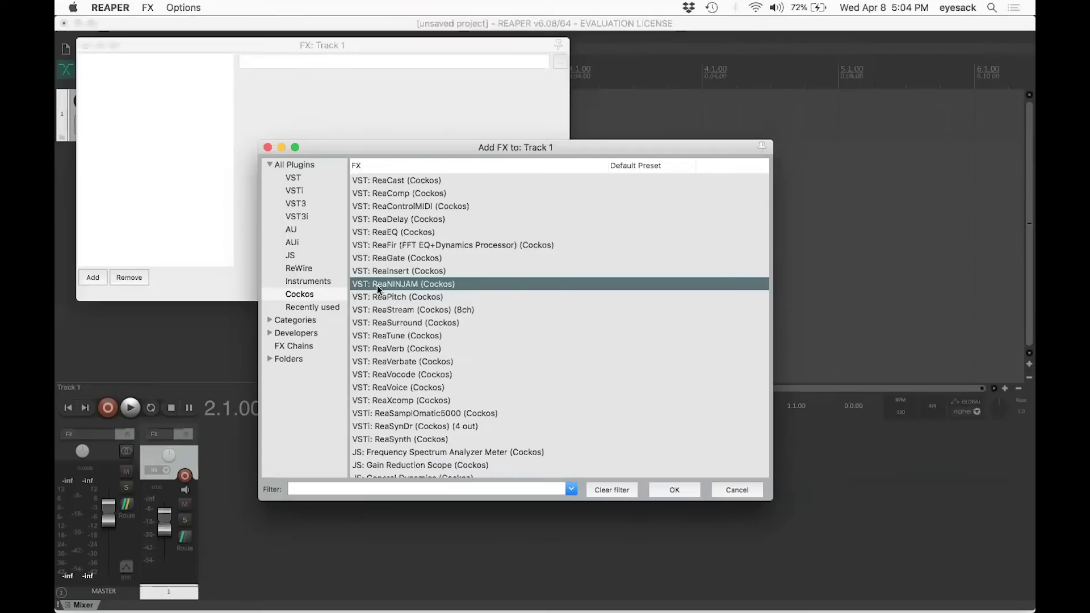
- Add ReaNINJAM to Track 1, arrange the FX and console windows, then close the console
left_click(682, 486)
left_click_drag(555, 256, 523, 255)
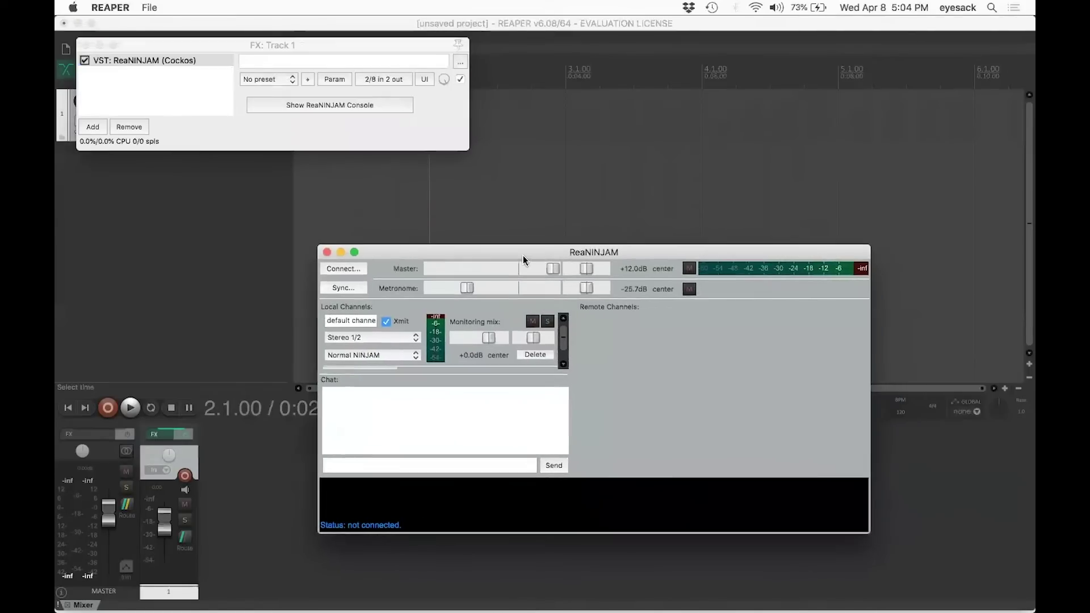
left_click_drag(288, 43, 591, 112)
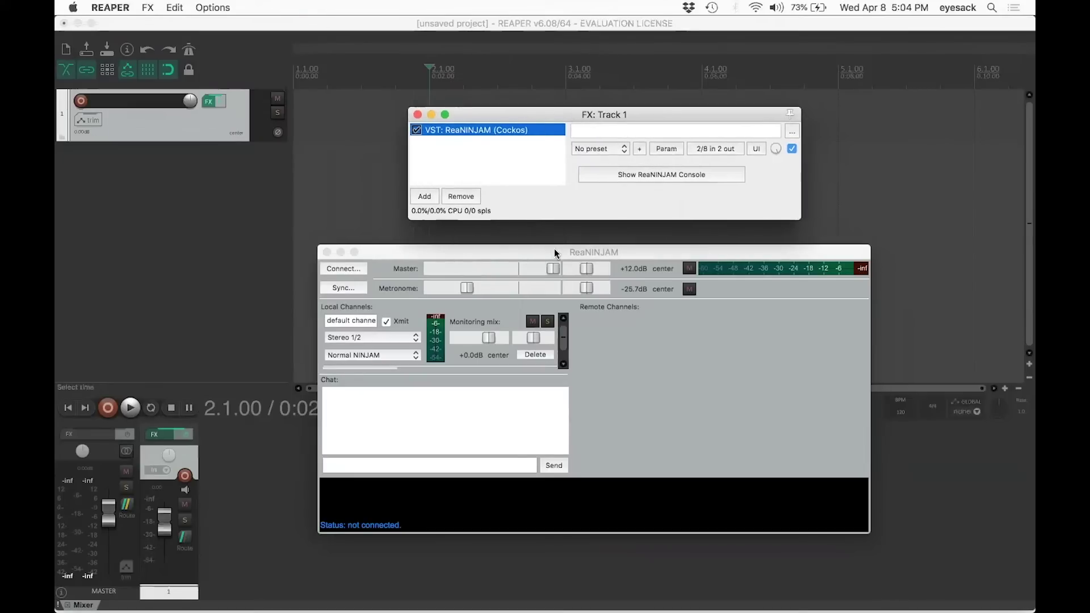
left_click_drag(554, 250, 520, 258)
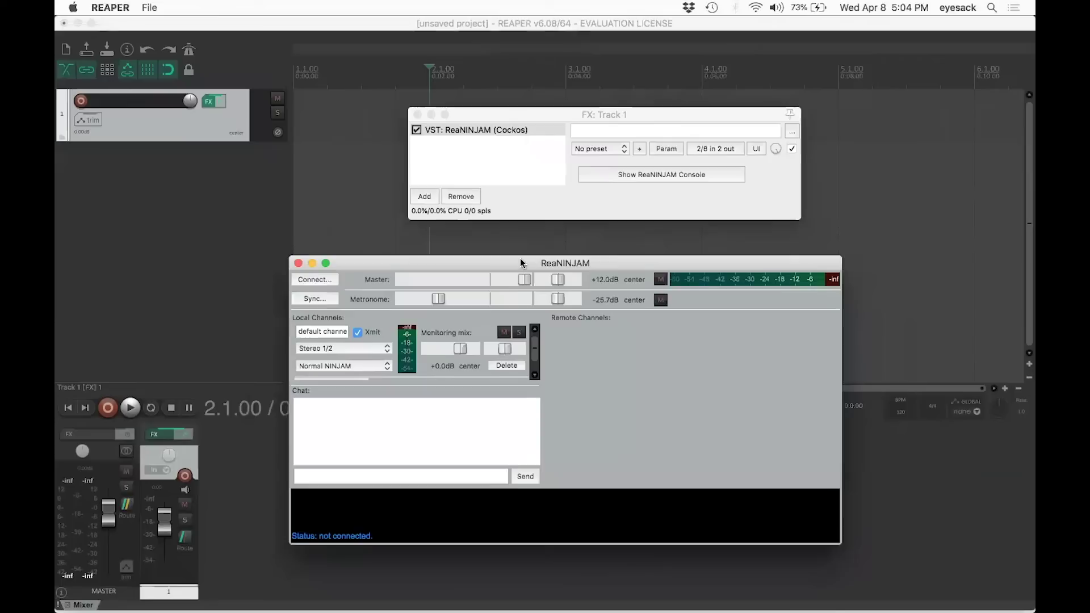
mouse_move(520, 258)
left_mouse_down()
mouse_move(573, 285)
mouse_move(530, 249)
left_mouse_up()
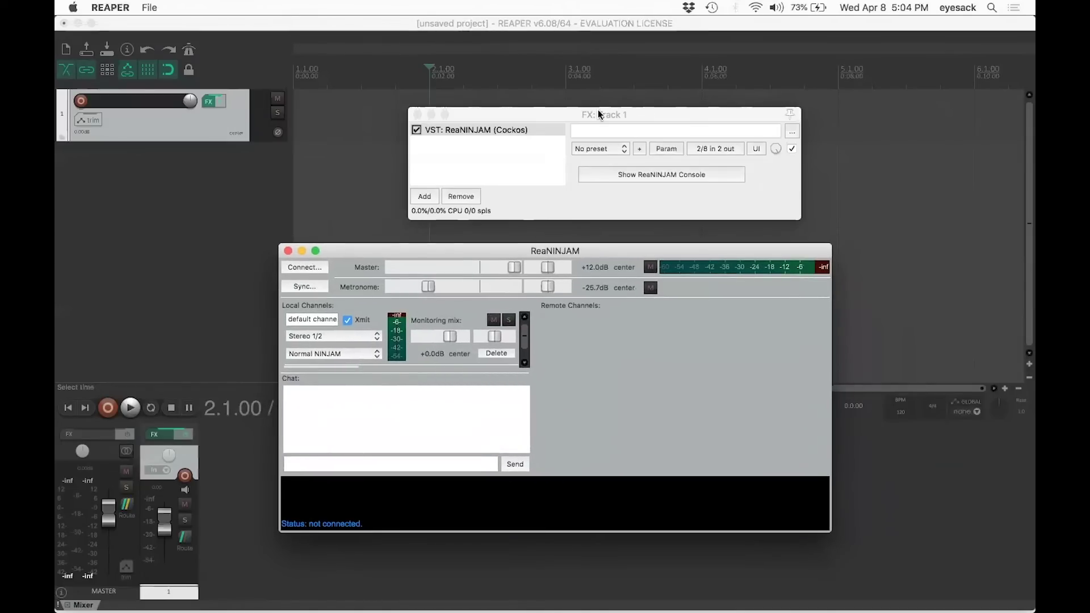
left_click_drag(599, 114, 546, 114)
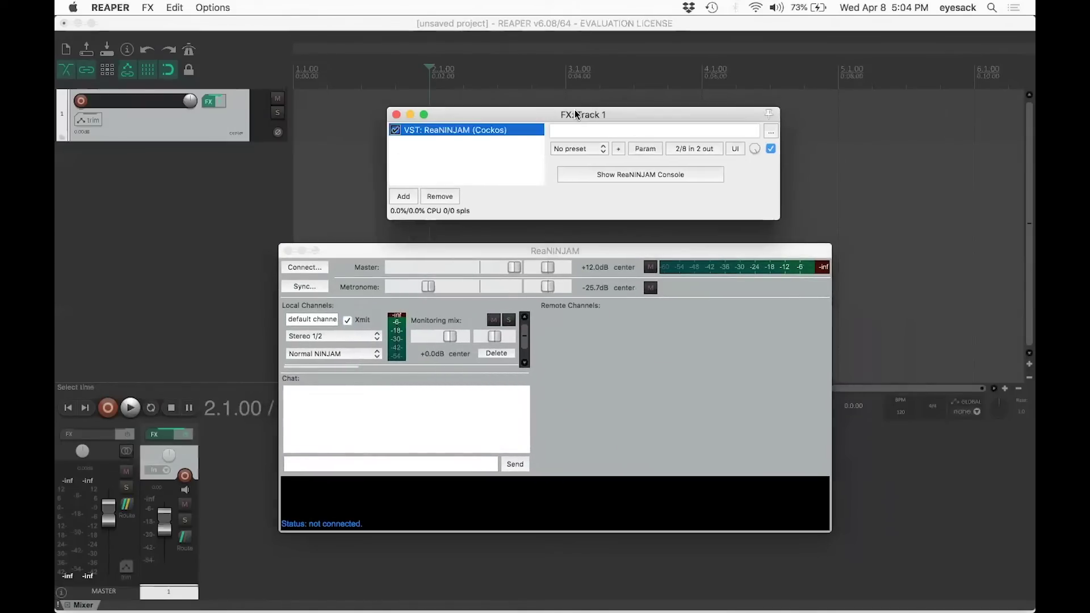
left_click(404, 255)
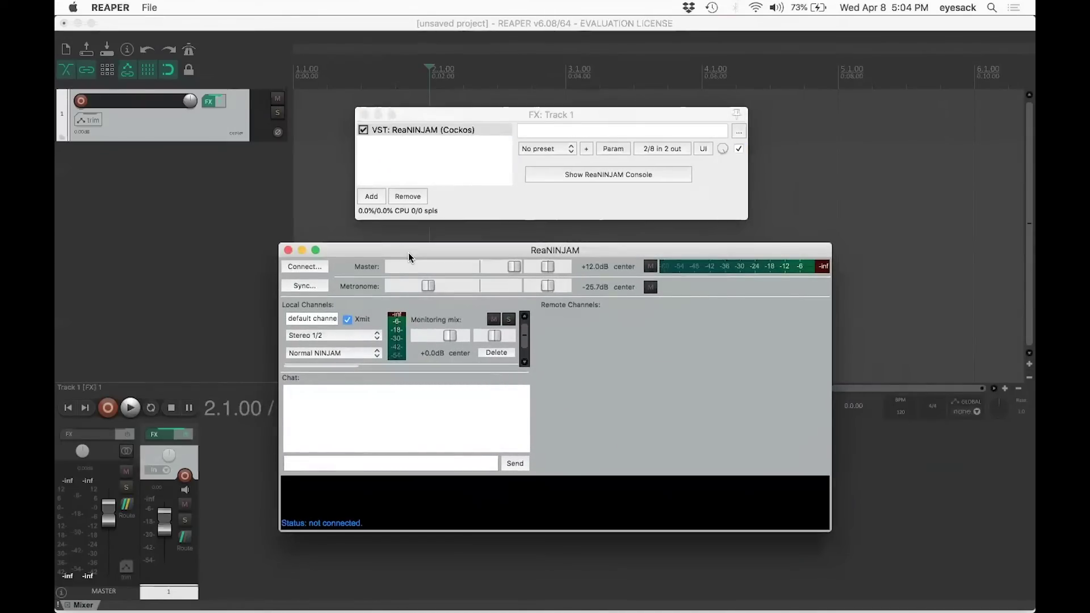
left_click(288, 252)
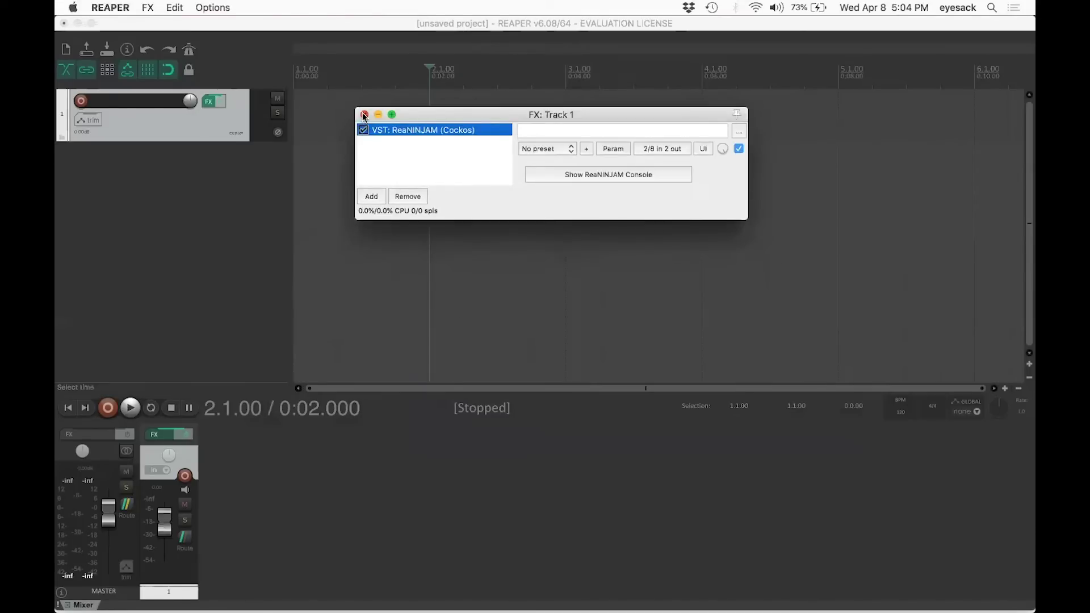
- Close and reopen Track 1's FX chain window, moving it lower
left_click(364, 115)
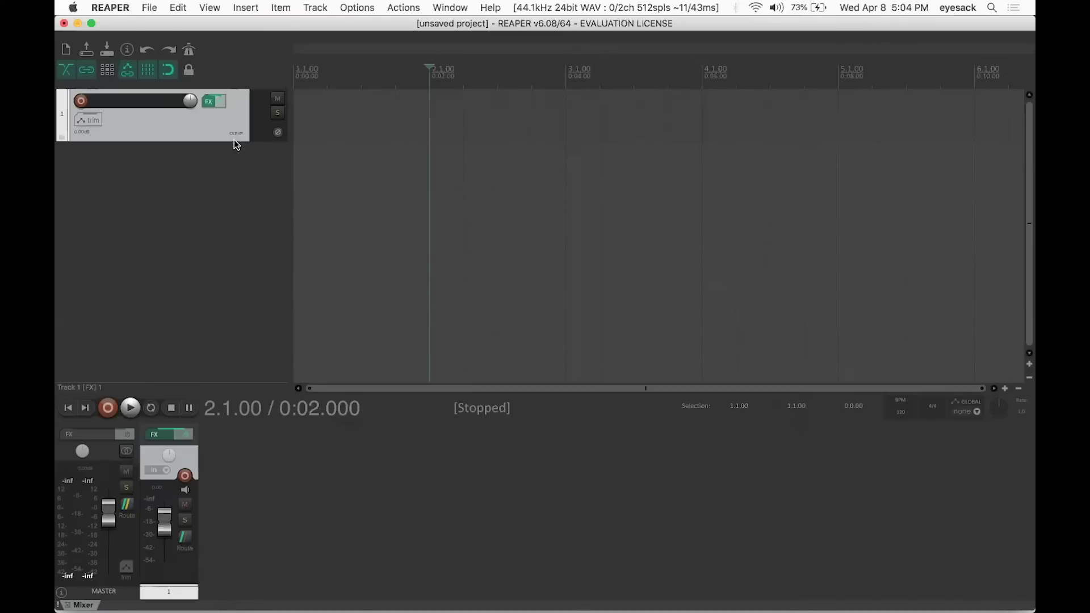
left_click(209, 103)
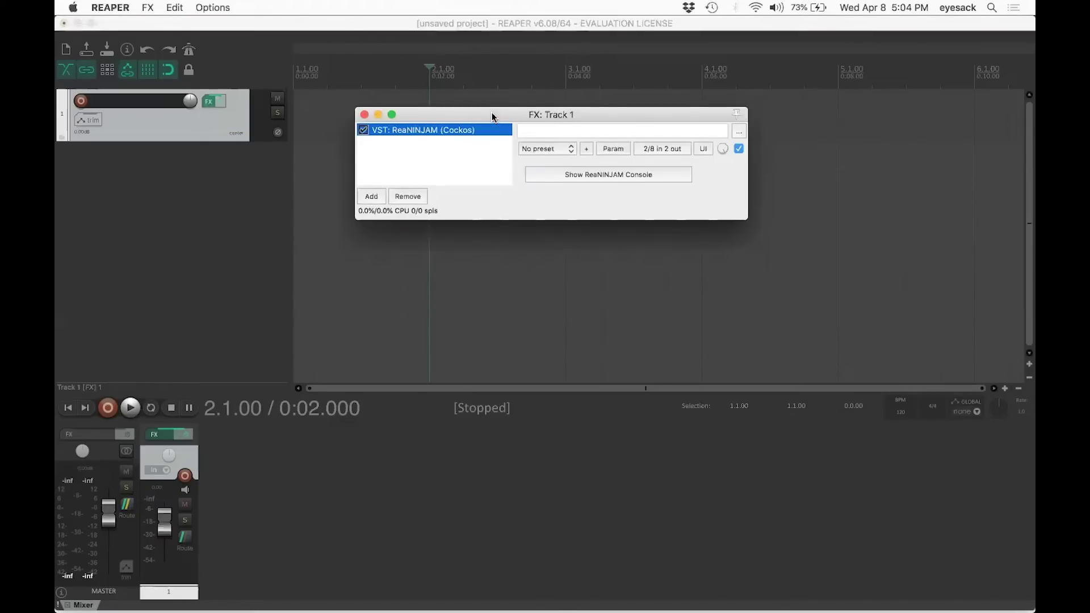
left_click_drag(491, 116, 488, 136)
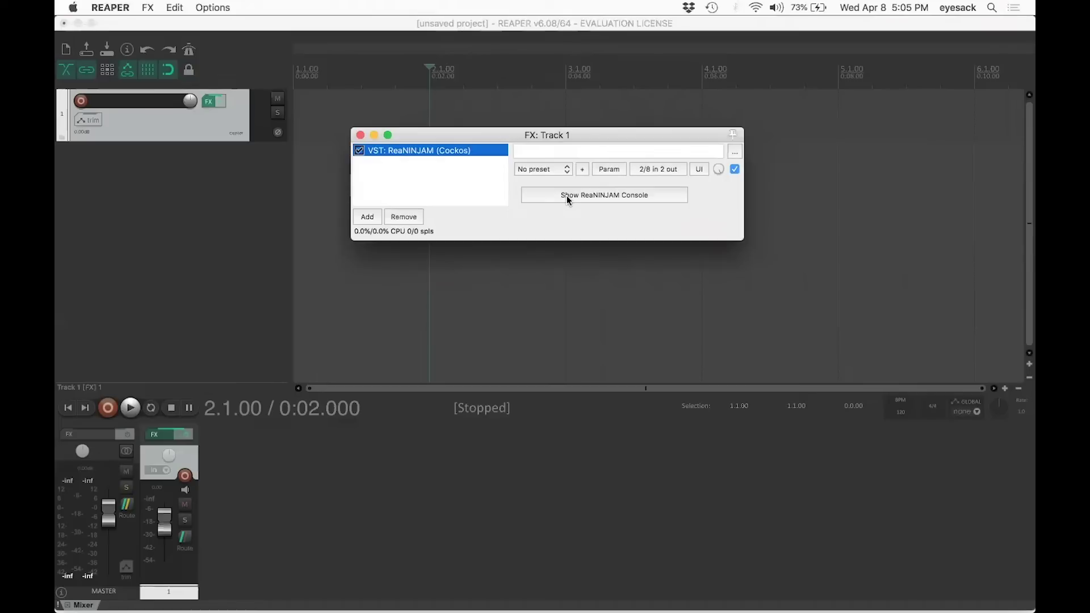
- Show the ReaNINJAM console and position it beside the Track 1 FX window
left_click(566, 195)
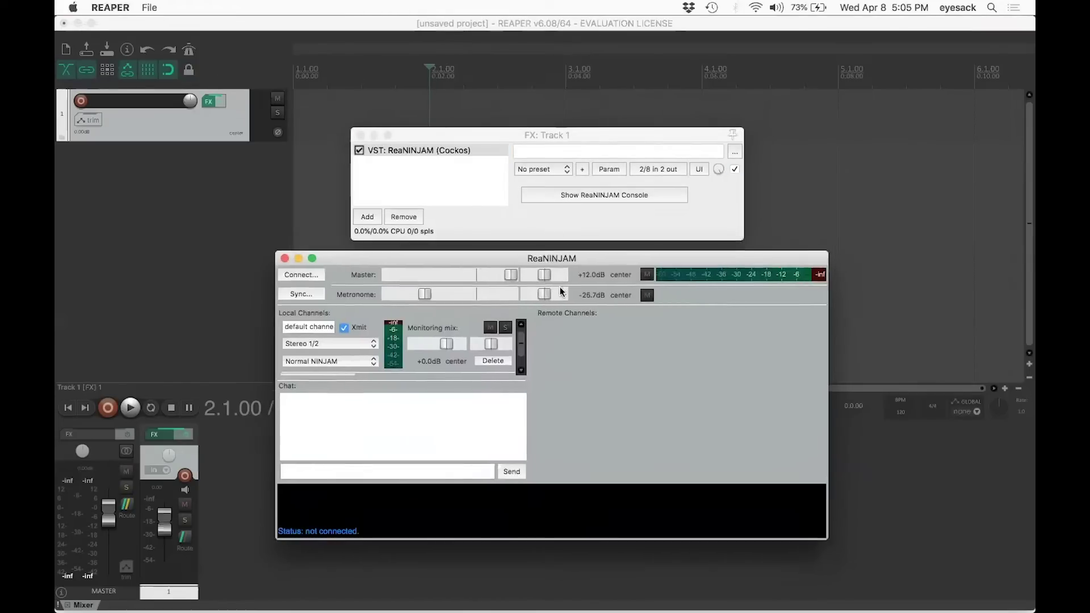
left_click_drag(559, 258, 554, 259)
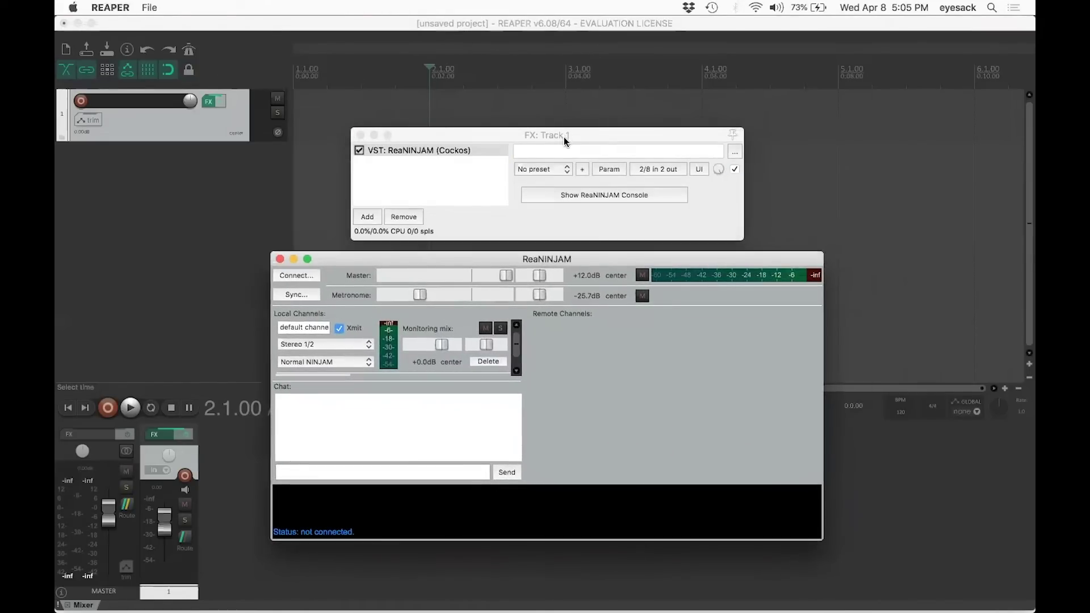
left_click_drag(565, 142, 665, 92)
left_click_drag(591, 261, 711, 222)
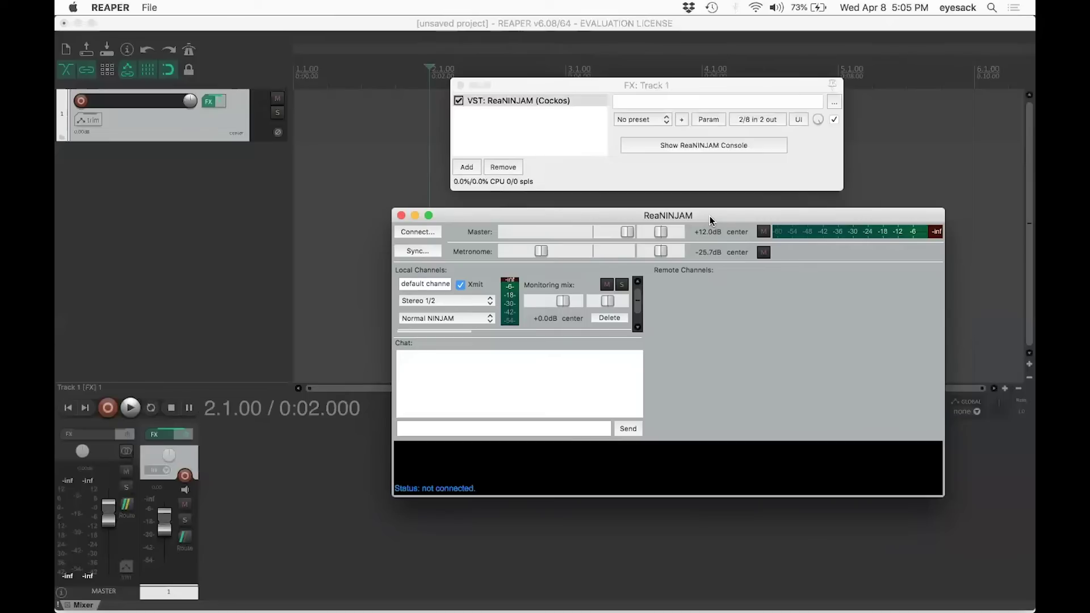
left_click_drag(707, 214, 701, 207)
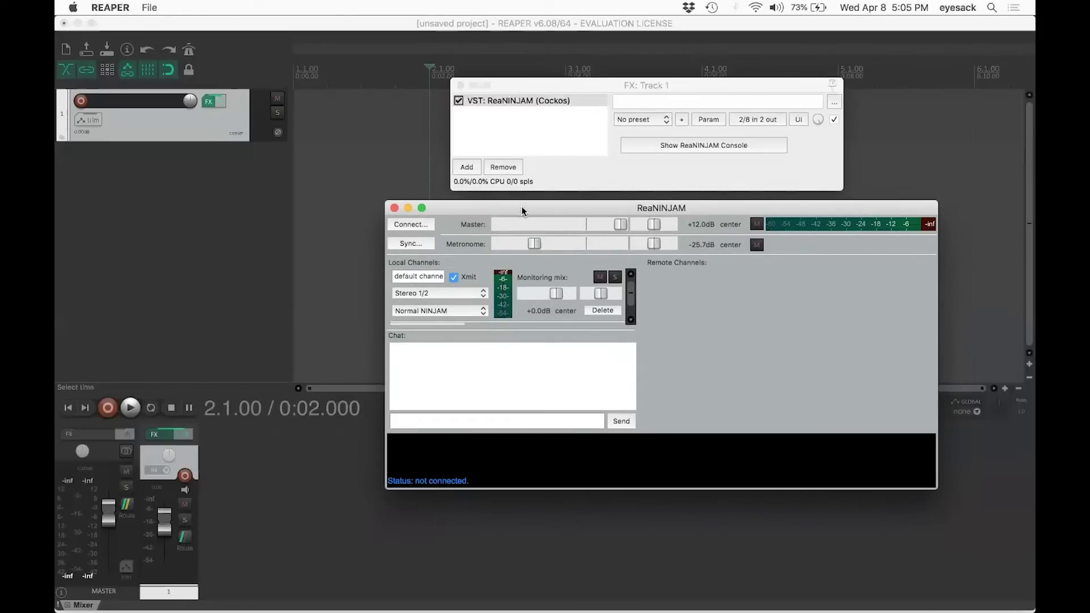
left_click_drag(521, 209, 515, 209)
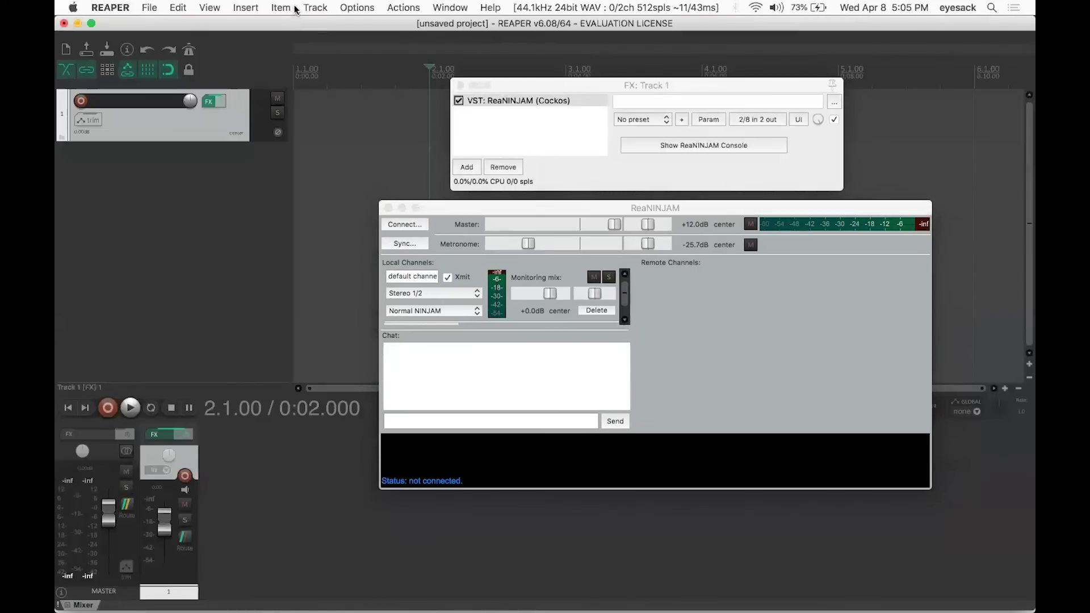
- Start Track > Insert virtual instrument on new track
left_click(307, 7)
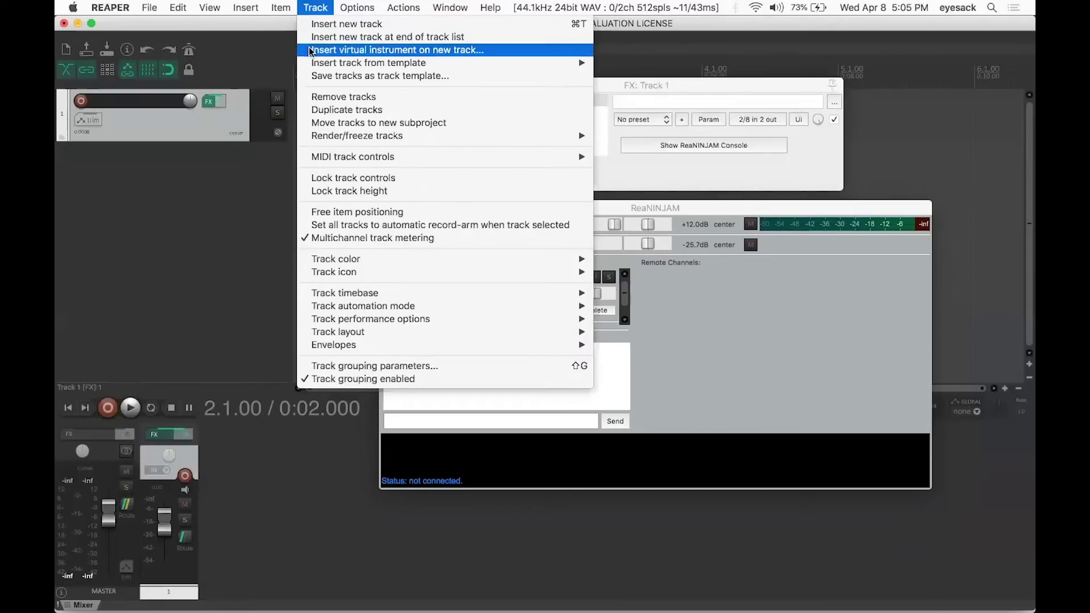
left_click(351, 50)
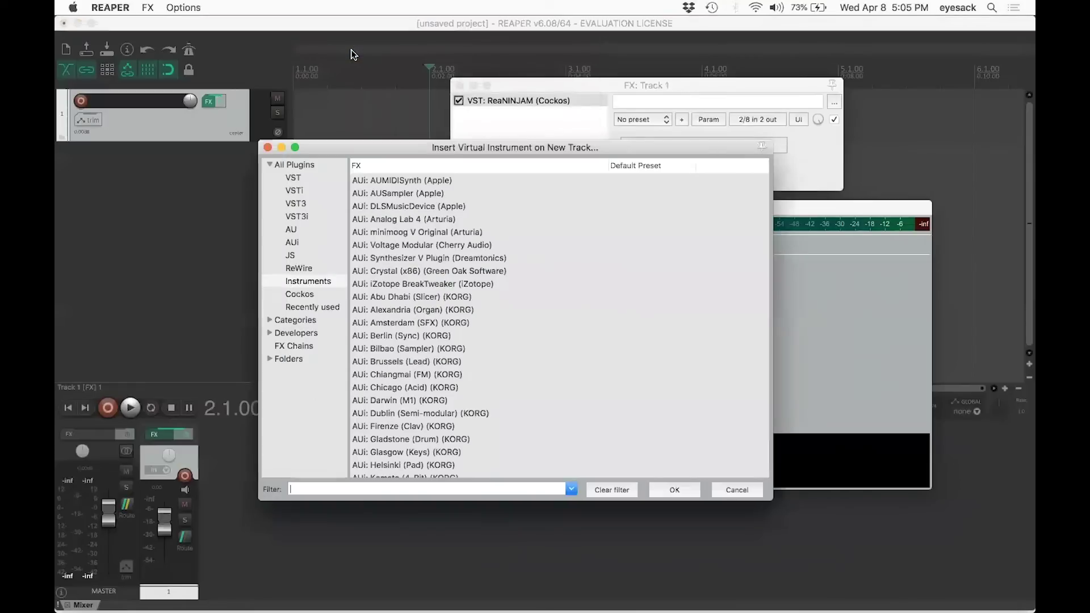
mouse_move(374, 149)
left_mouse_down()
mouse_move(394, 190)
mouse_move(392, 160)
left_mouse_up()
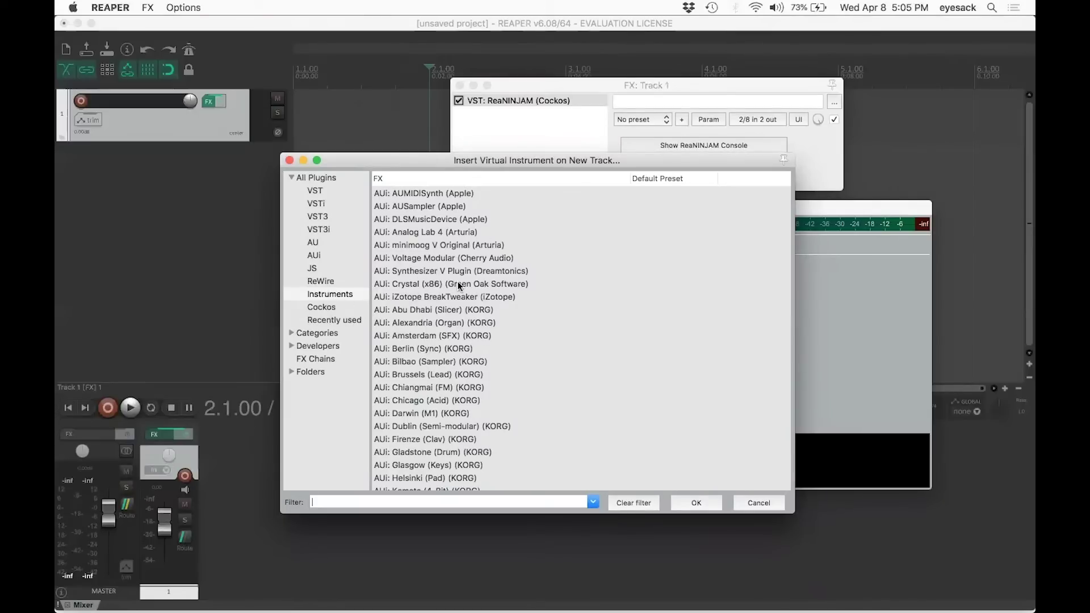
- Filter to the Instruments folder and select VSTi: LABS (Spitfire Audio)
left_click(348, 294)
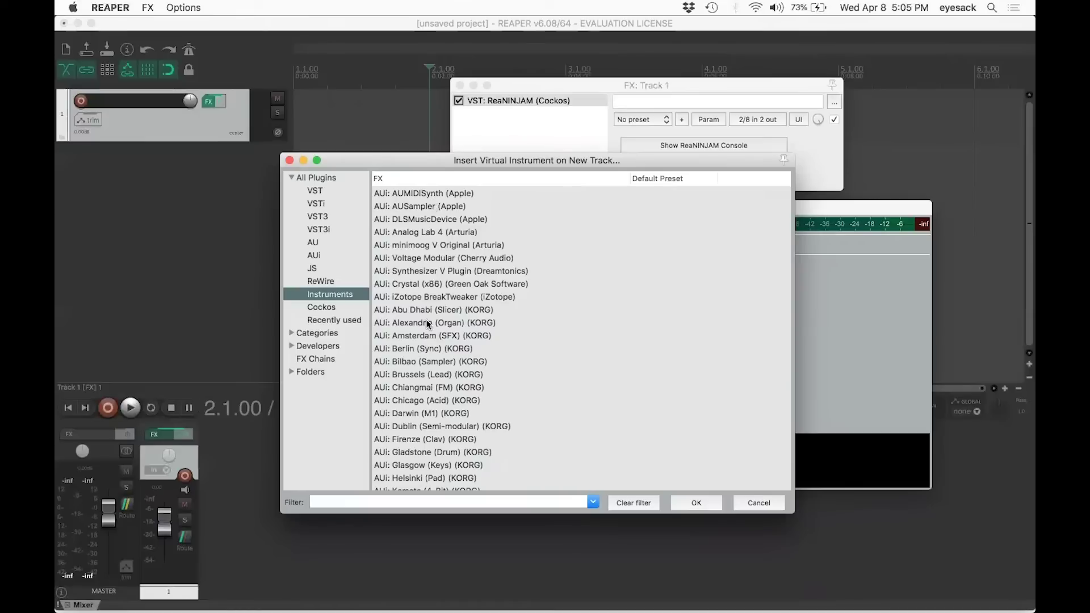
scroll(426, 319, "down", 3)
scroll(426, 319, "down", 5)
scroll(426, 319, "down", 5)
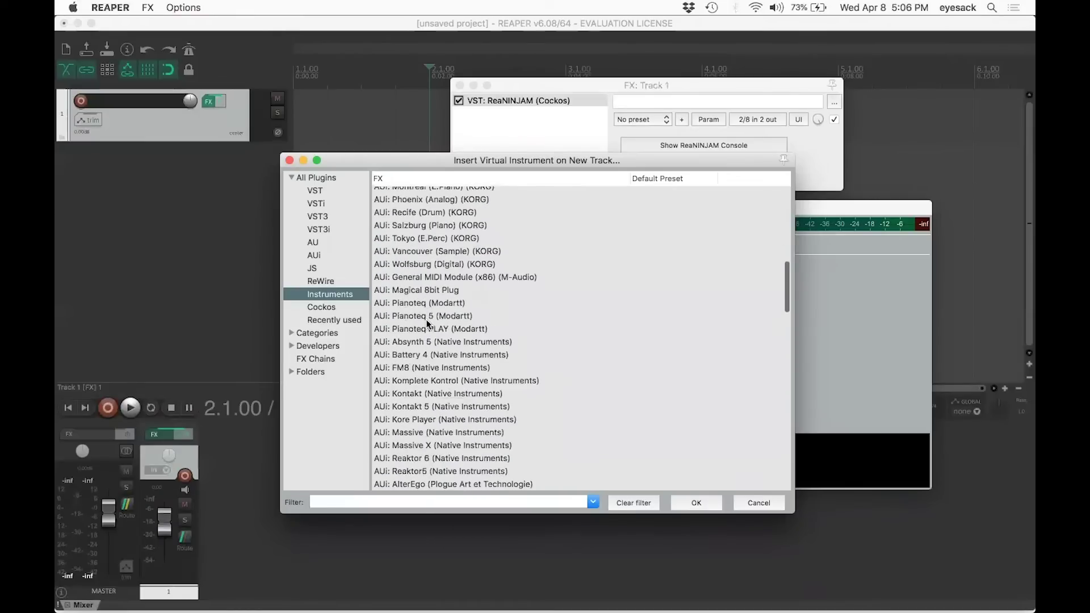
scroll(425, 319, "down", 3)
scroll(425, 319, "down", 2)
scroll(426, 319, "down", 3)
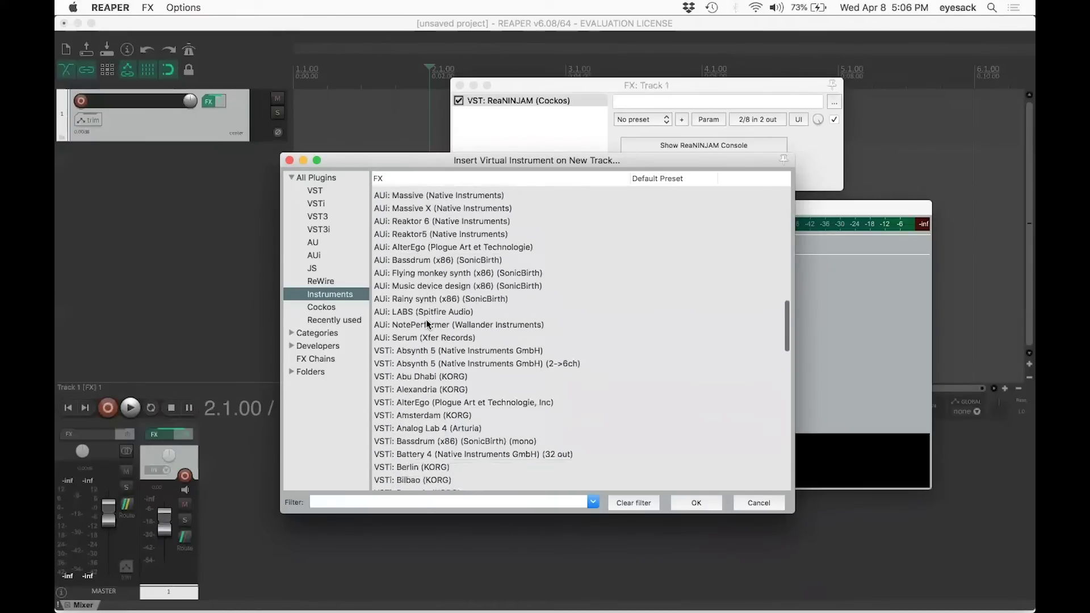
scroll(426, 319, "down", 3)
scroll(426, 319, "down", 1)
scroll(426, 319, "down", 3)
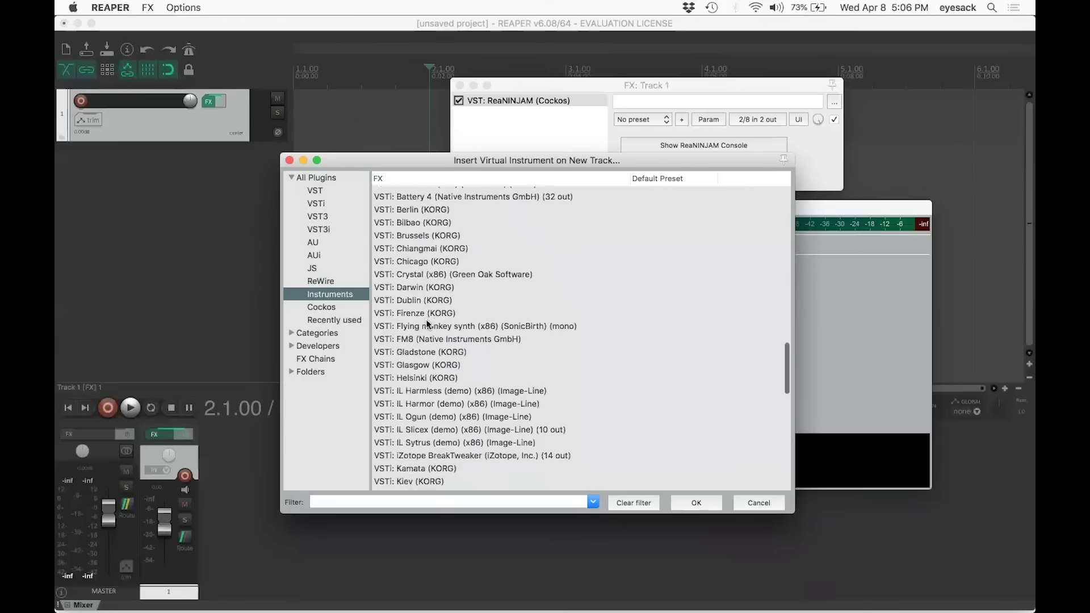
scroll(426, 319, "down", 2)
scroll(426, 319, "down", 4)
scroll(426, 319, "down", 1)
scroll(426, 319, "down", 4)
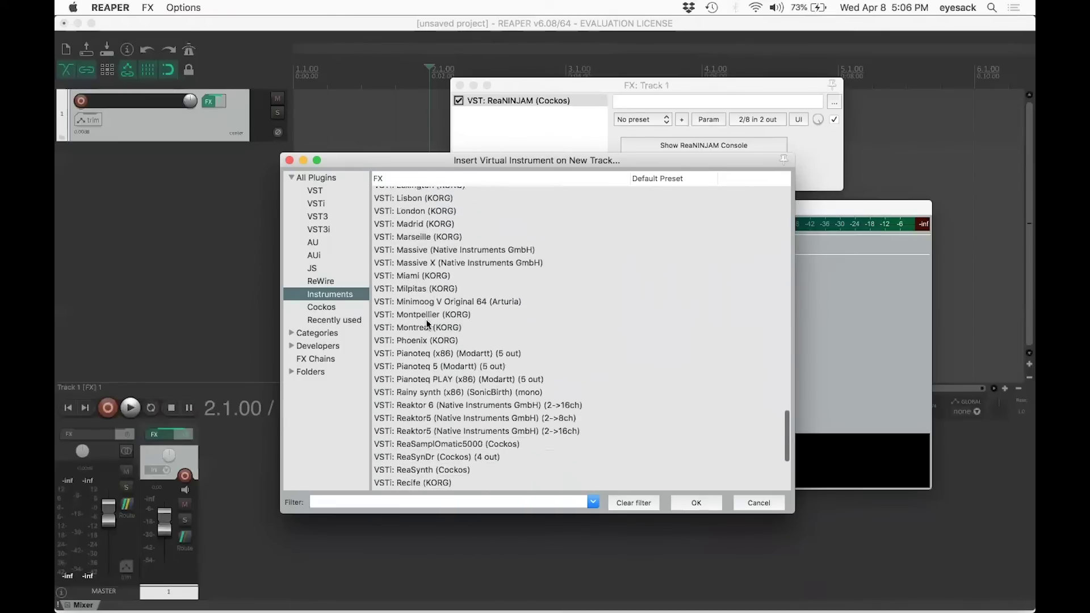
scroll(426, 319, "down", 1)
scroll(425, 319, "up", 4)
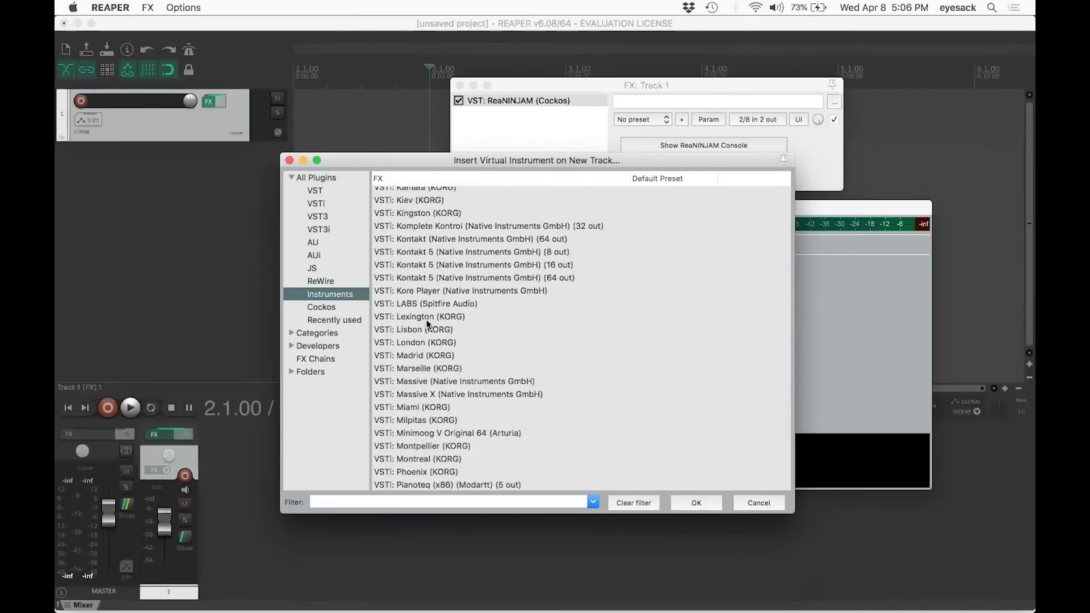
left_click(420, 303)
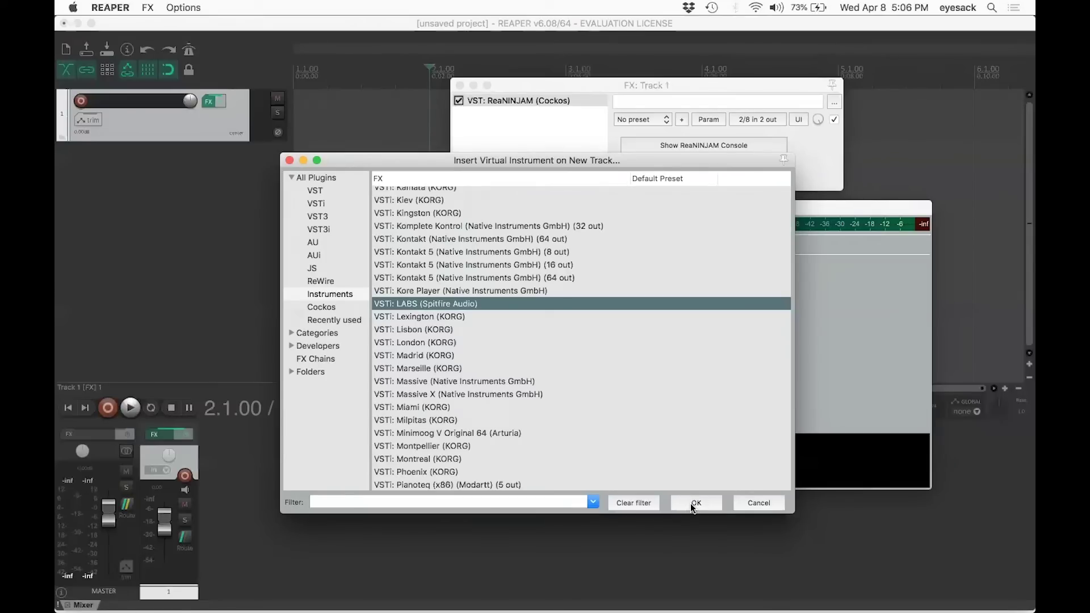
- Create the LABS track, audition a few Soft Piano notes, and close its plugin window
left_click(693, 503)
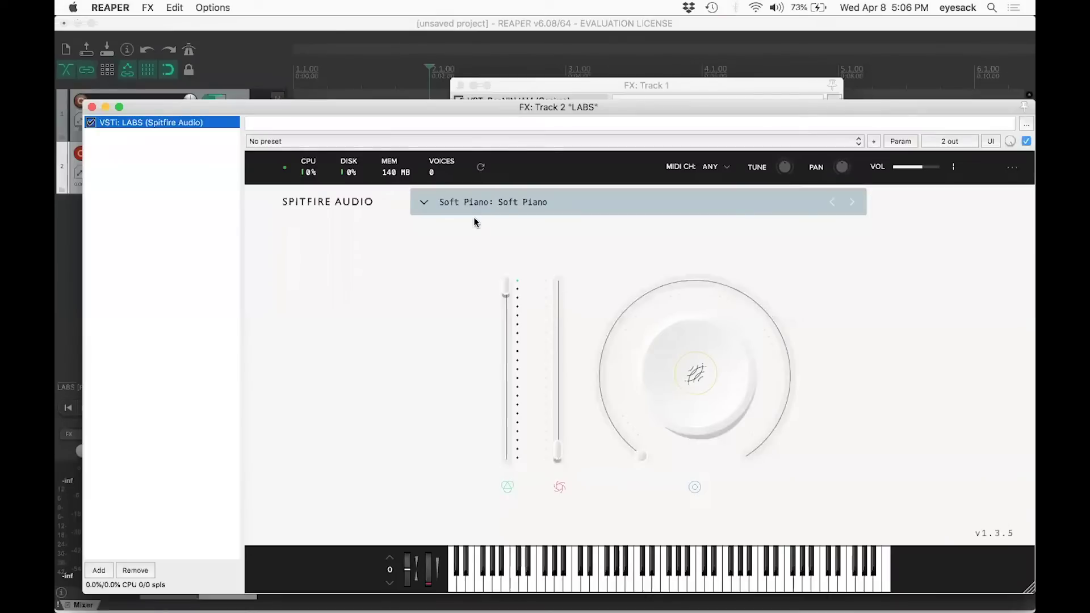
left_click(527, 558)
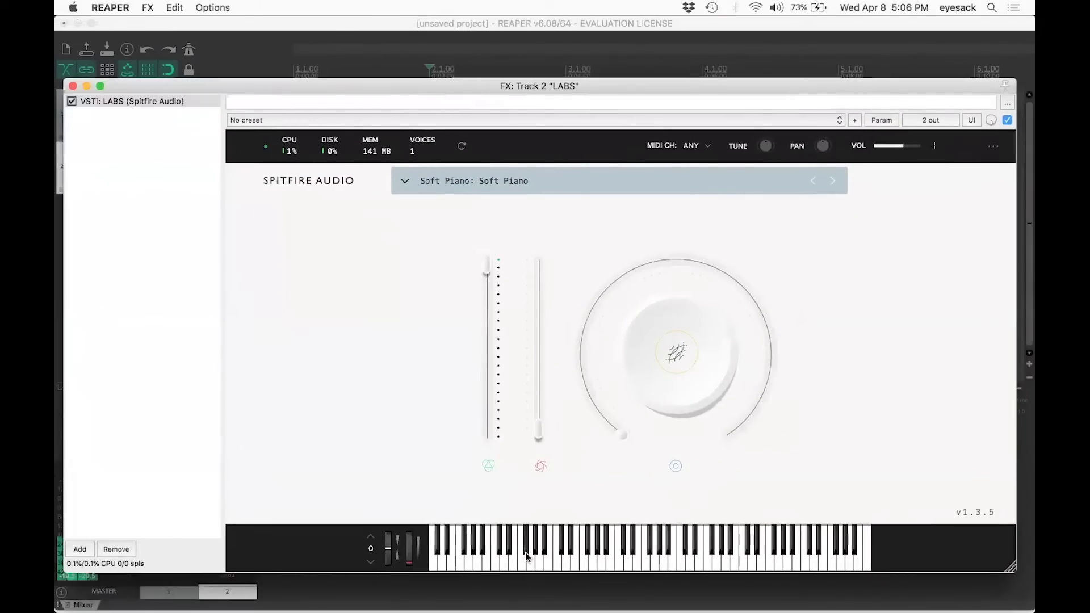
left_click(587, 559)
left_click(654, 560)
left_click(544, 556)
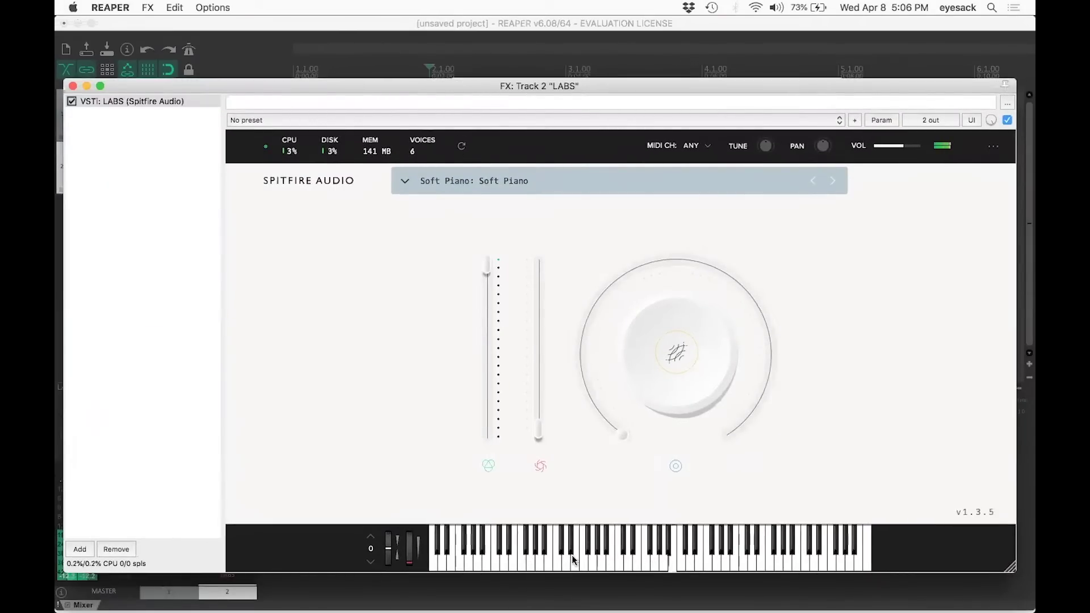
left_click(565, 559)
left_click(663, 559)
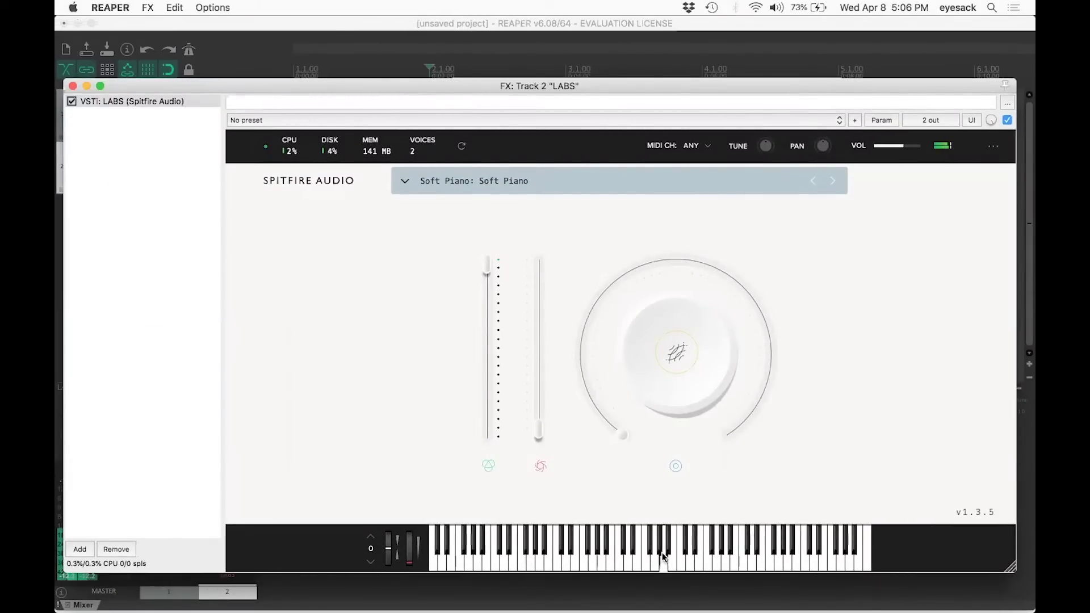
left_click(73, 86)
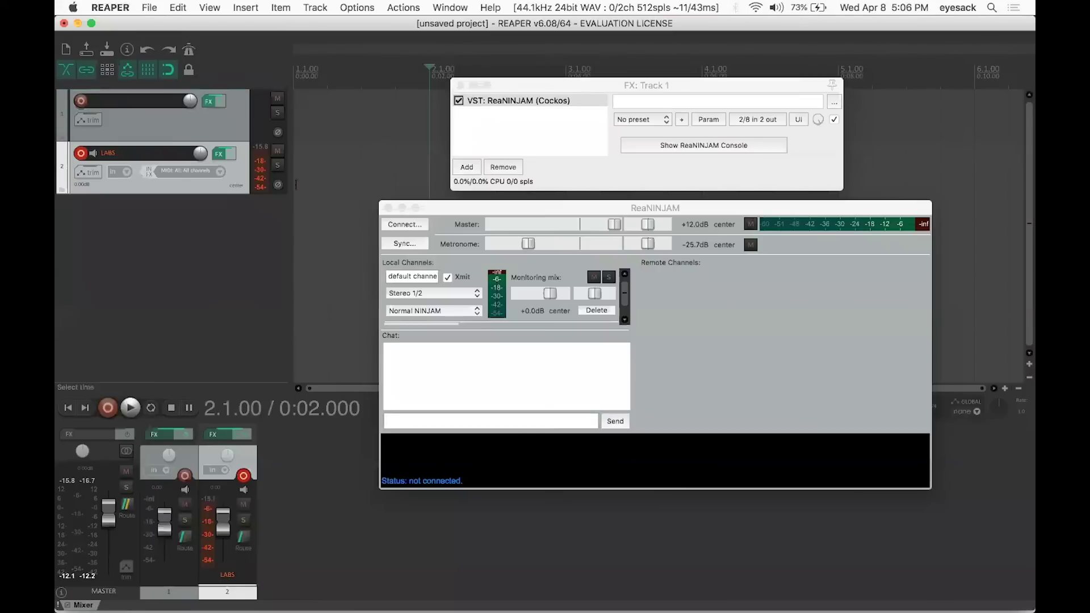
- Open the View menu to find the Virtual MIDI Keyboard entry
left_click(282, 8)
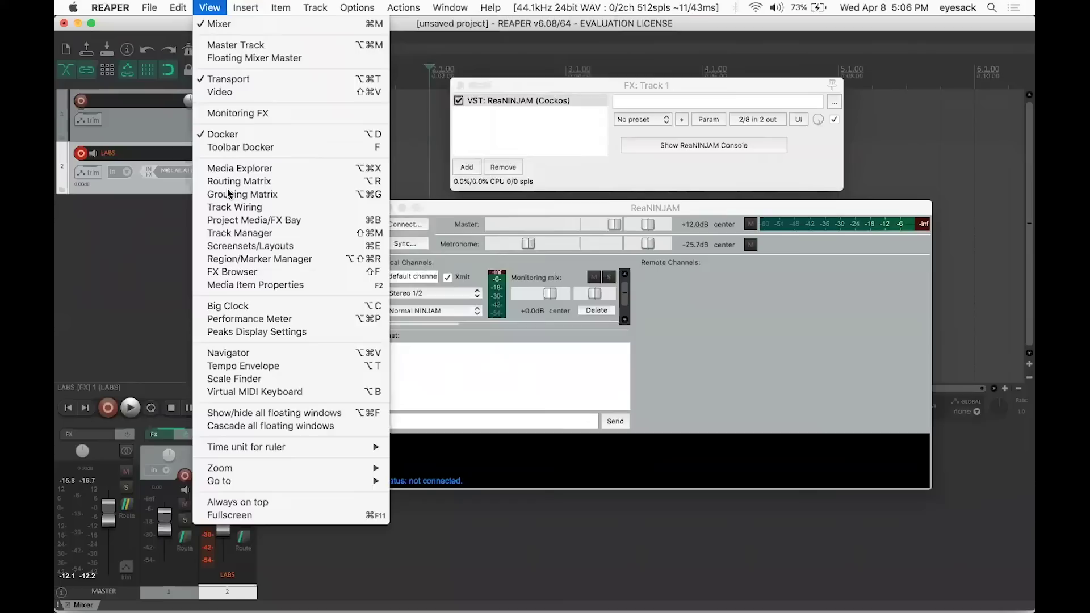
- Open the Virtual MIDI Keyboard and place it below the ReaNINJAM console
left_click(254, 396)
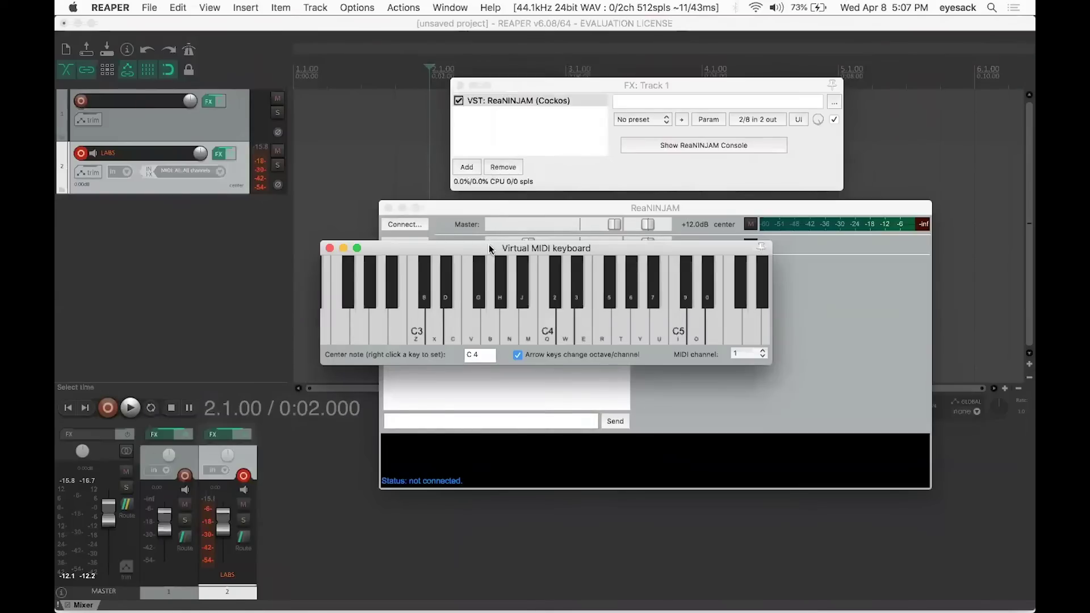
left_click_drag(491, 243, 491, 448)
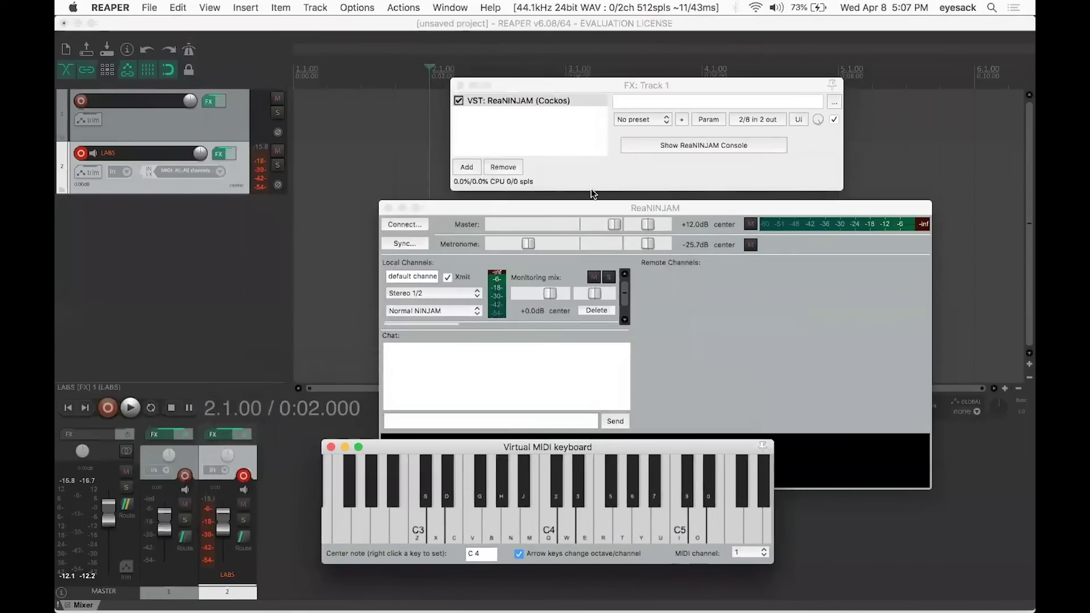
left_click_drag(587, 209, 577, 129)
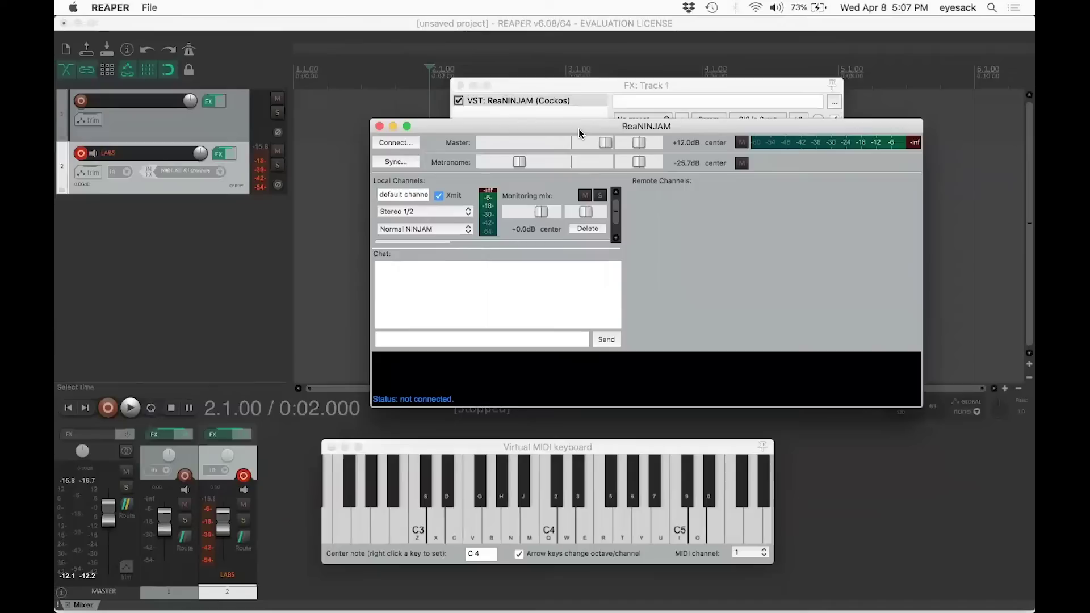
left_click(548, 446)
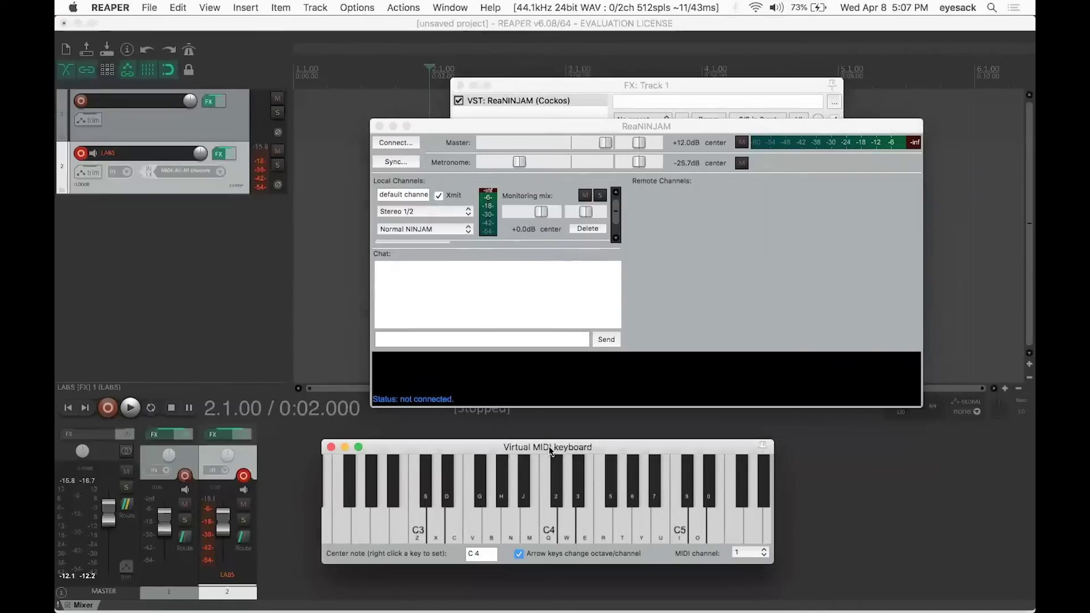
- Play test chords on the virtual keyboard with the Z, D, B, H, J and Q keys
key("z")
key("d")
key("b")
key("h")
key("j")
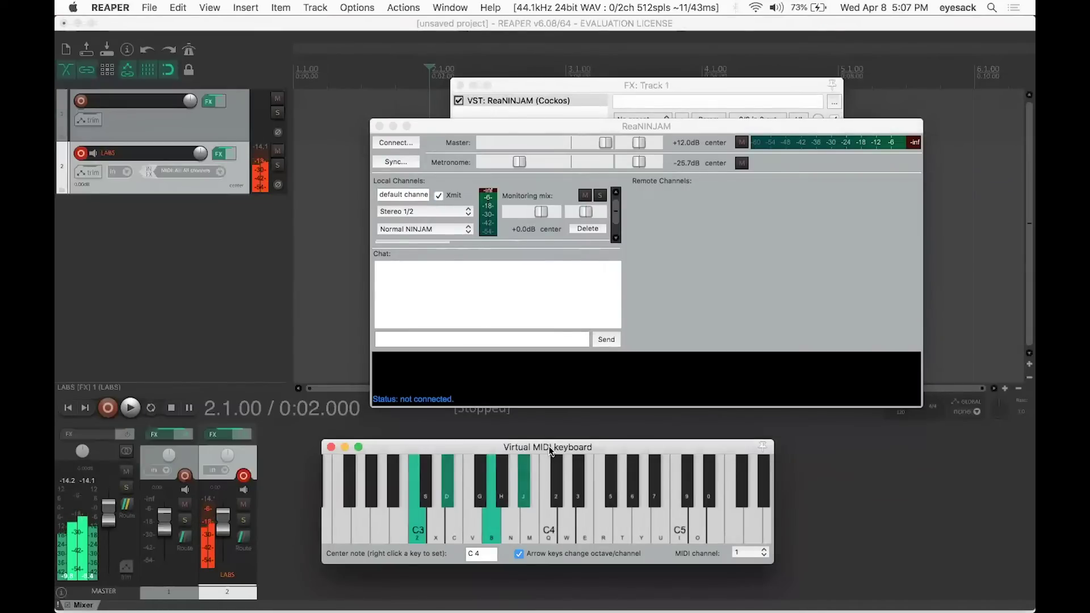
key("q")
key("b")
key("j")
key("d")
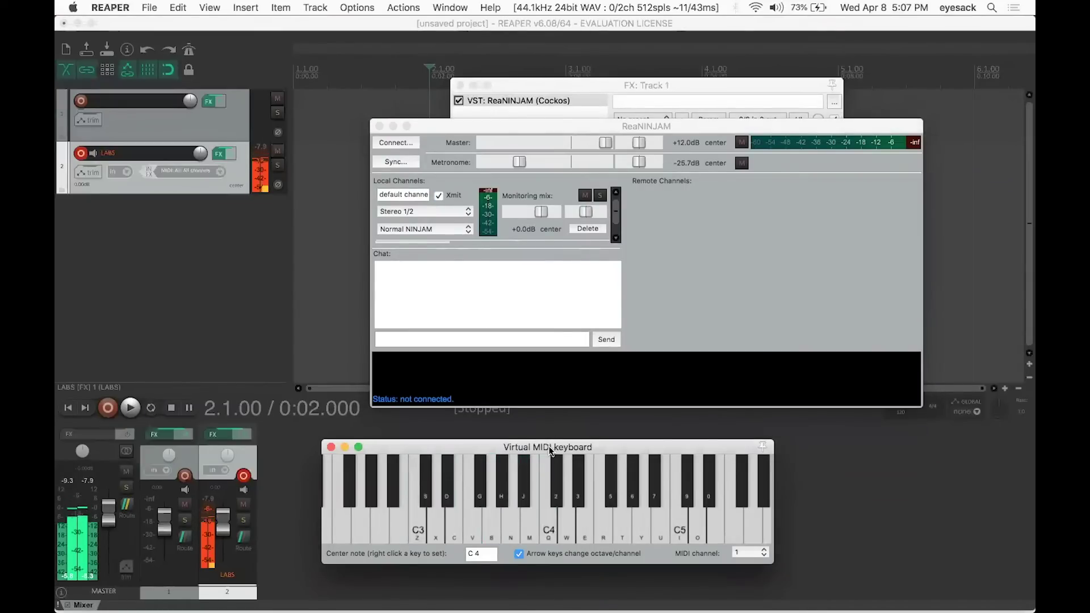
key("z")
key("d")
key("q")
- Rearrange the ReaNINJAM console, Track 1 FX window and virtual keyboard windows
left_click_drag(499, 123, 450, 136)
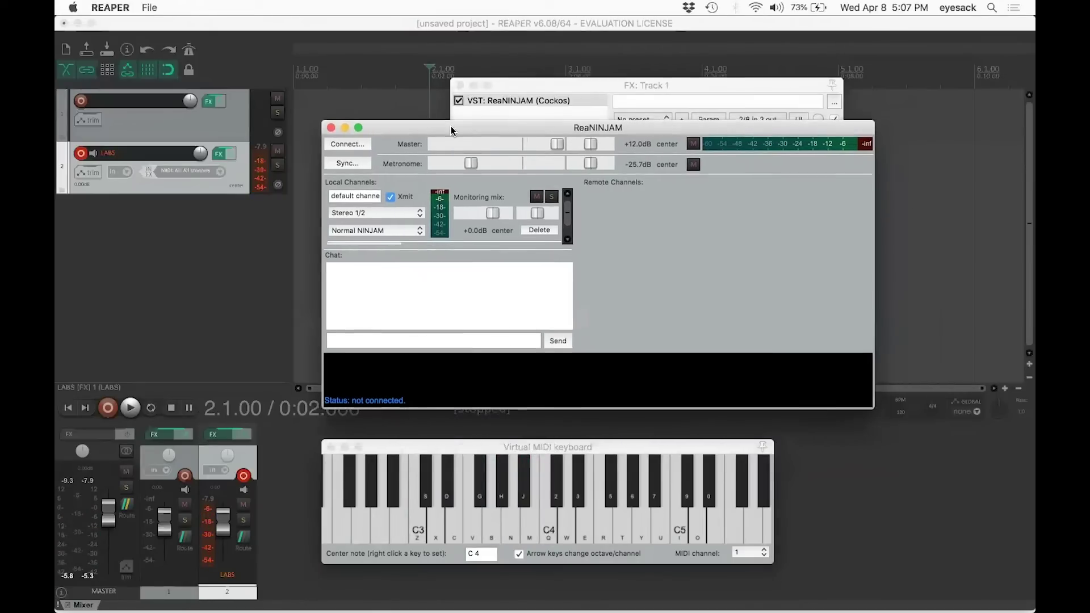
mouse_move(557, 83)
left_mouse_down()
mouse_move(562, 49)
mouse_move(578, 42)
left_mouse_up()
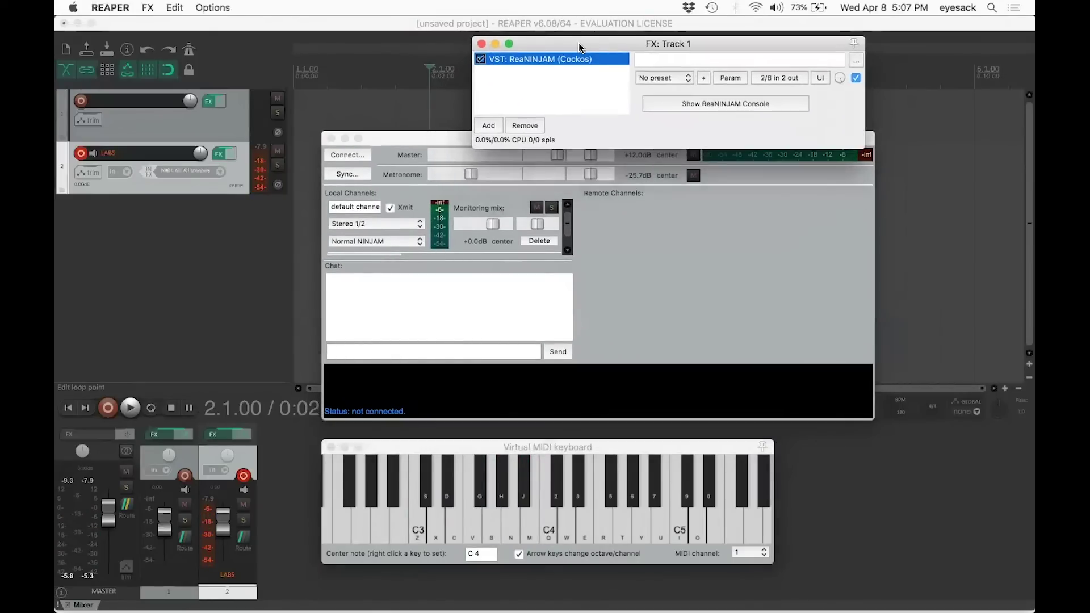
left_click(397, 142)
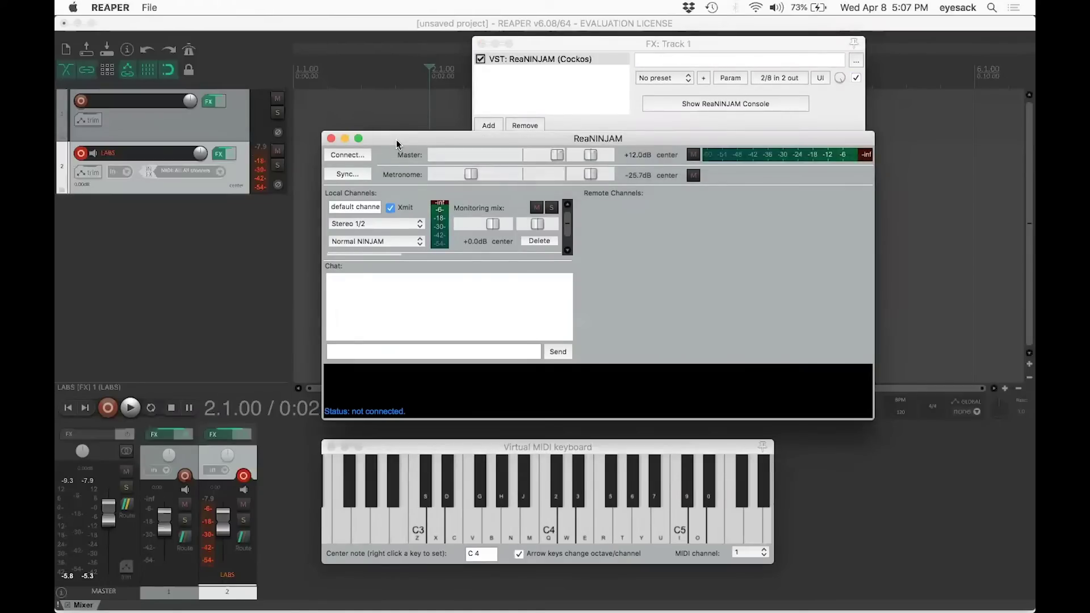
left_click_drag(397, 143, 375, 134)
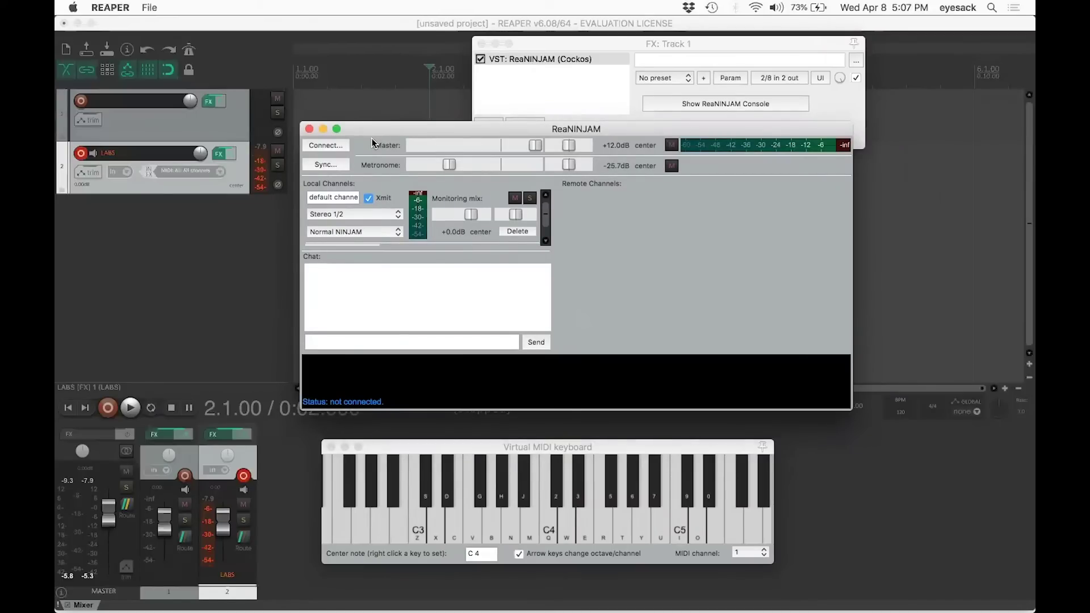
left_click_drag(358, 125, 341, 146)
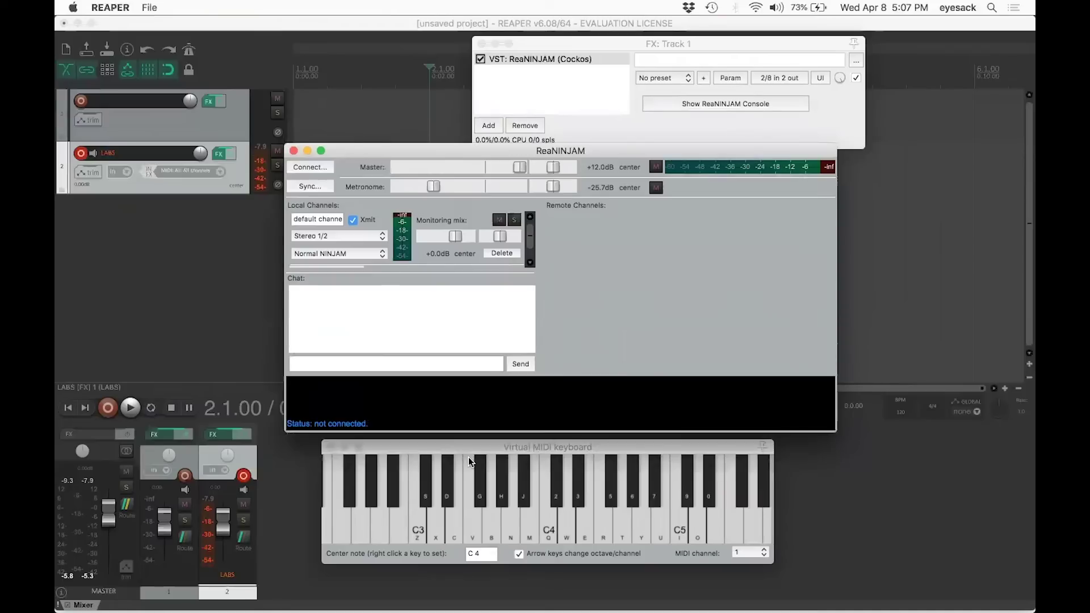
left_click_drag(470, 448, 470, 472)
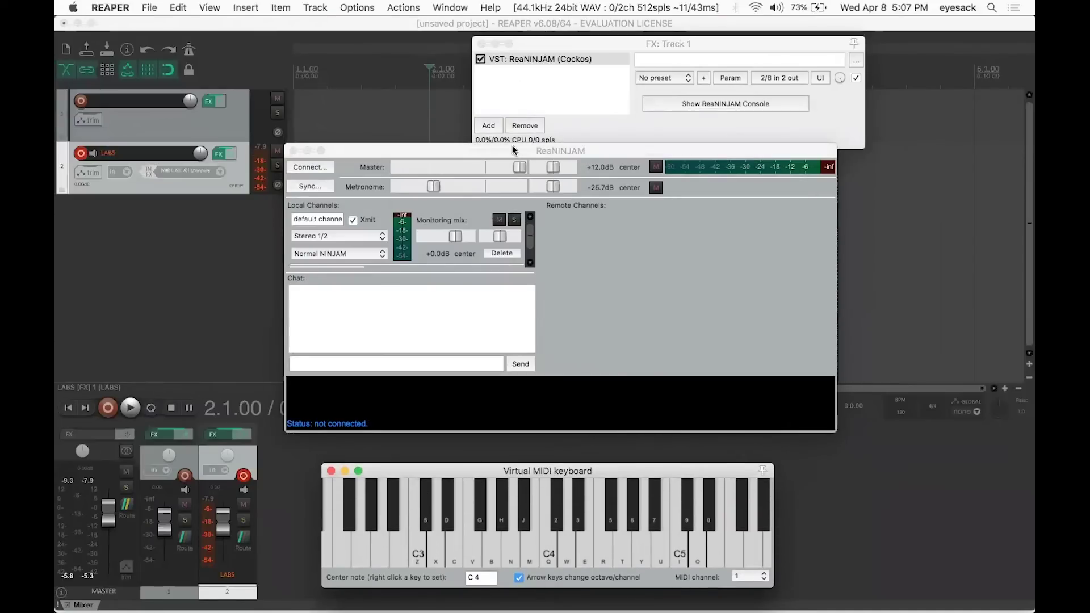
left_click_drag(512, 149, 512, 161)
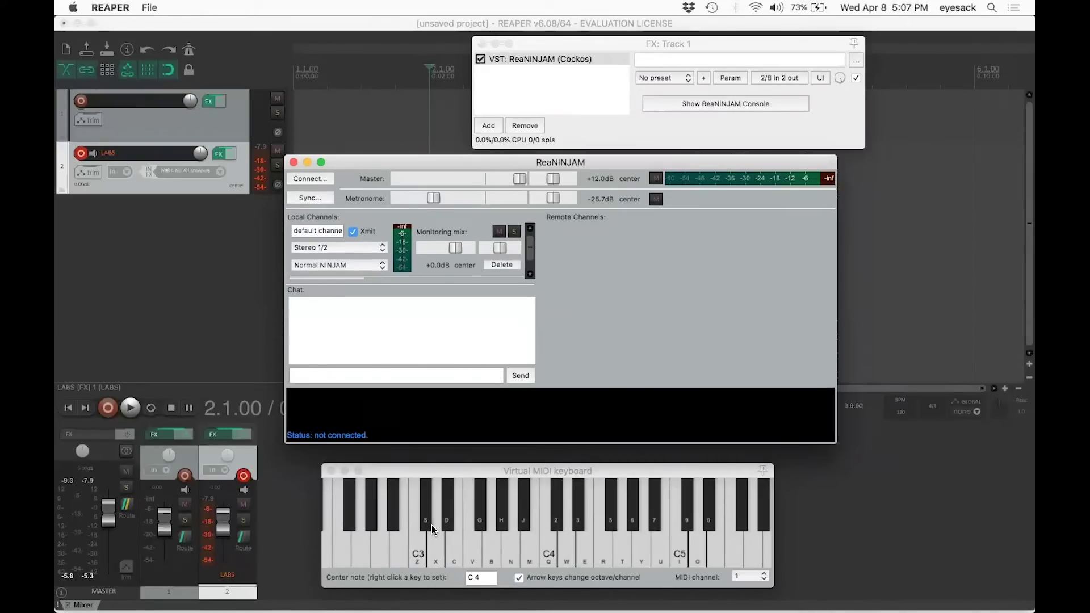
left_click(450, 472)
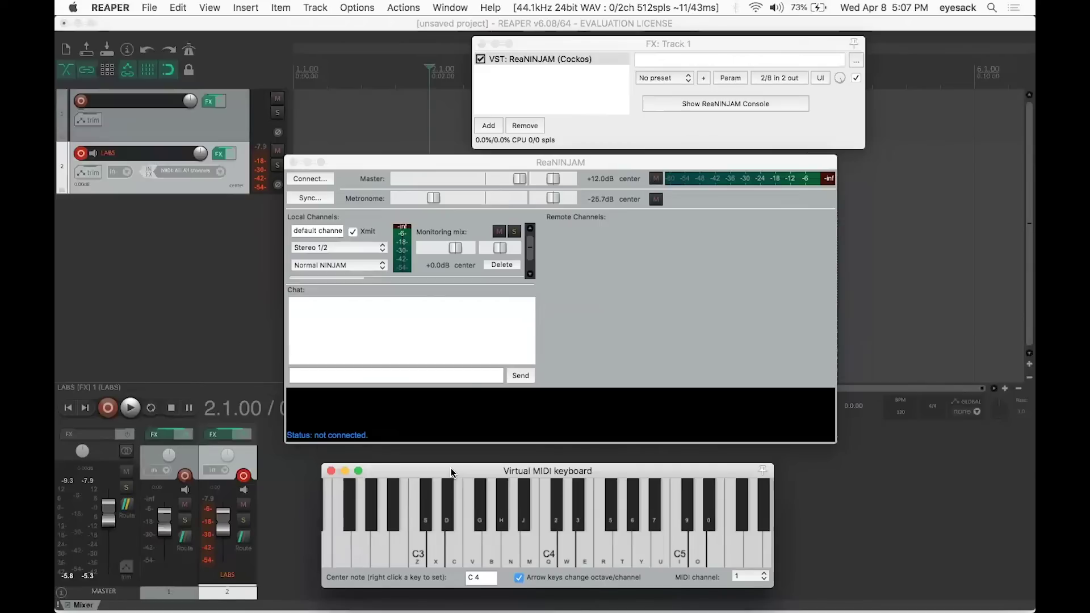
left_click_drag(450, 469, 447, 462)
- Play the C3, D#3, F3 chord and a C4 note, then refocus the ReaNINJAM console
left_click(466, 519)
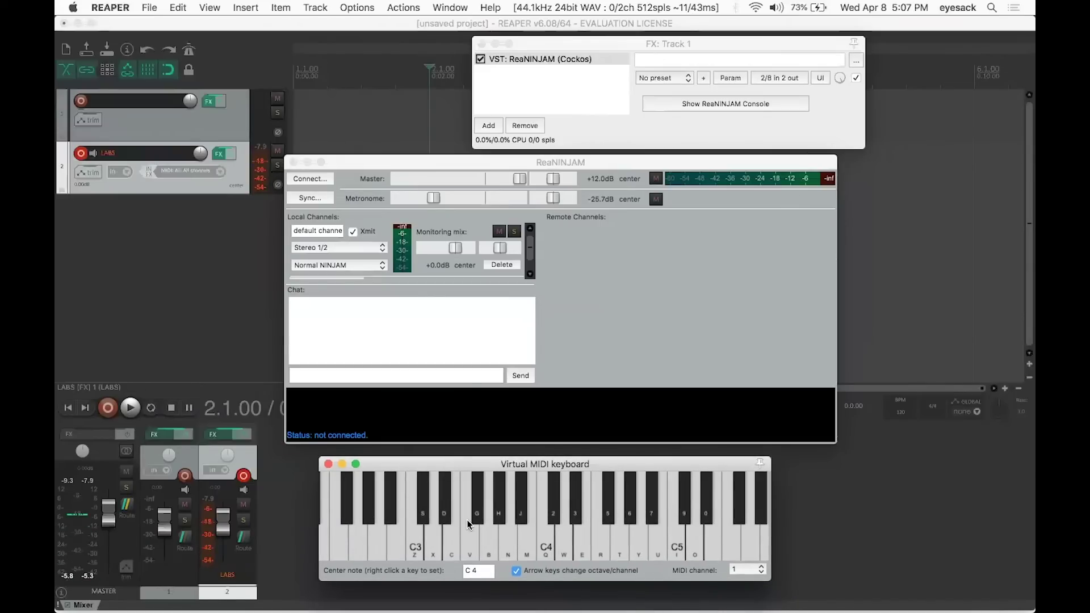
key("z")
key("d")
key("v")
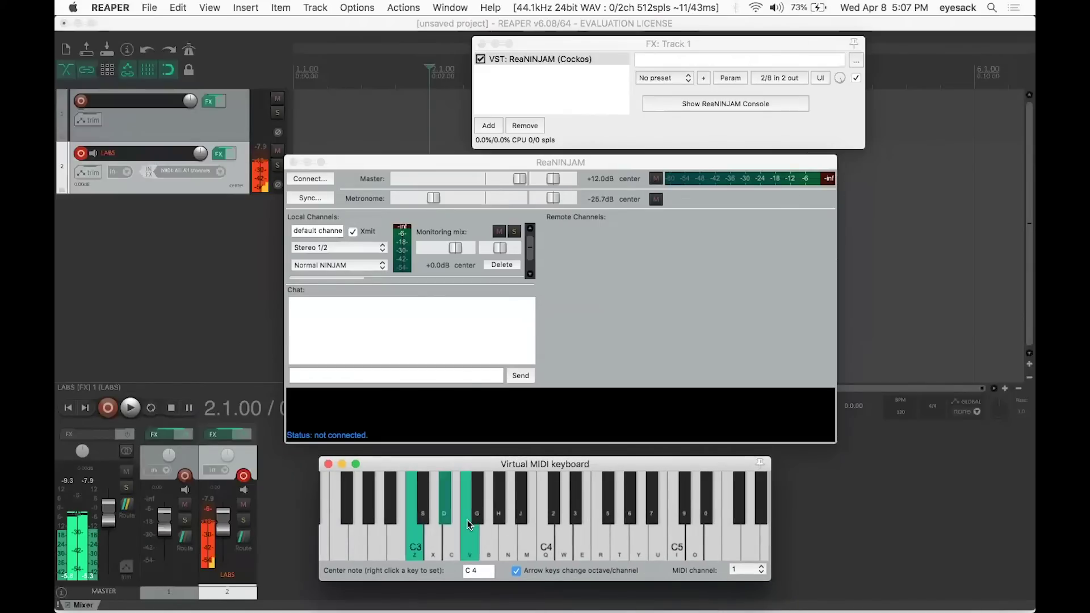
key("j")
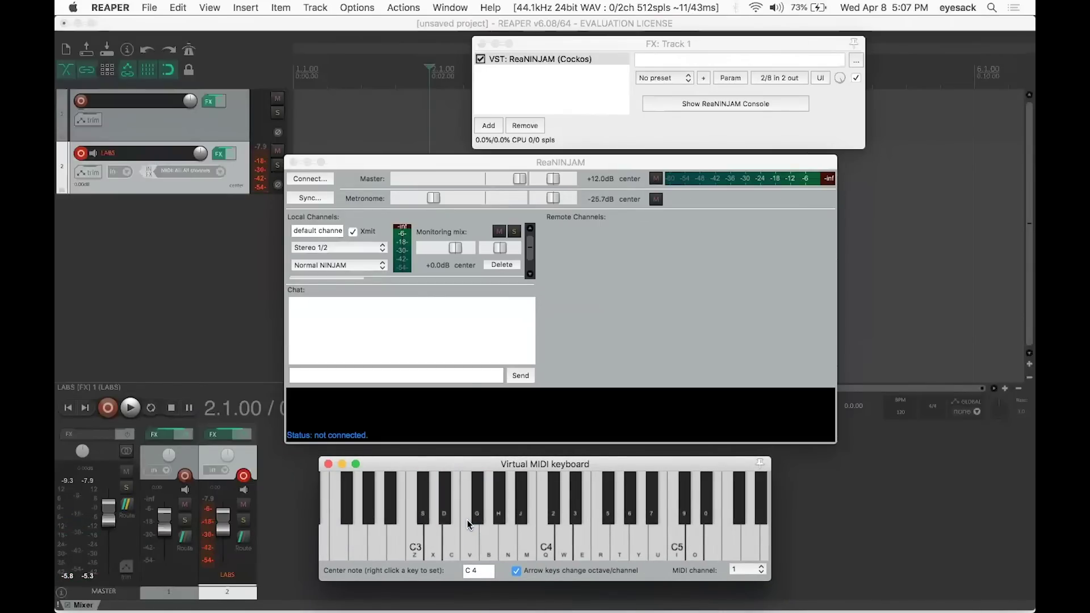
key("v")
key("q")
left_click(595, 165)
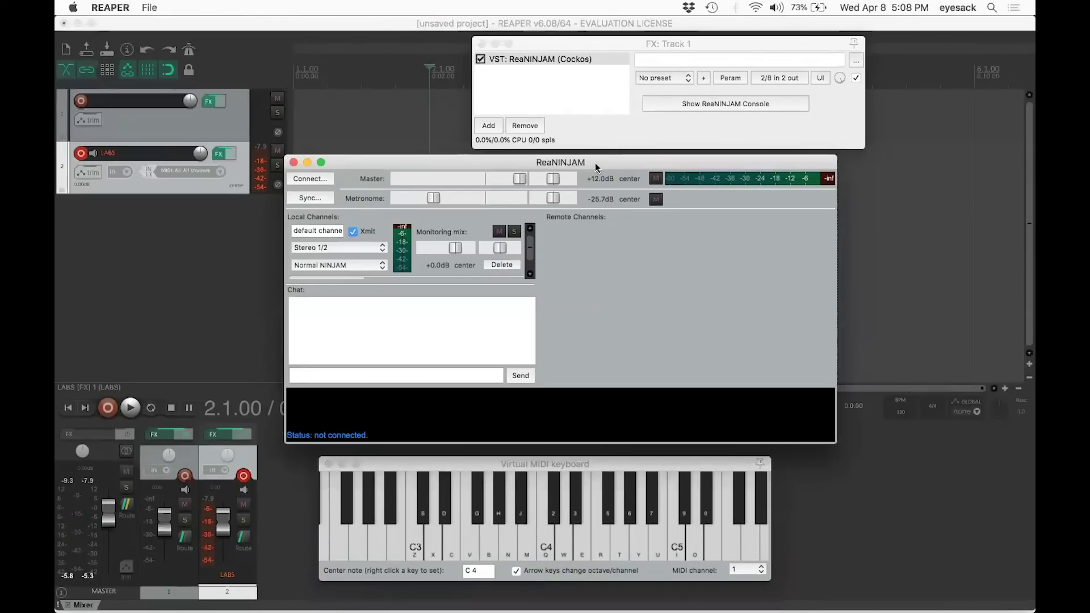
left_click(486, 462)
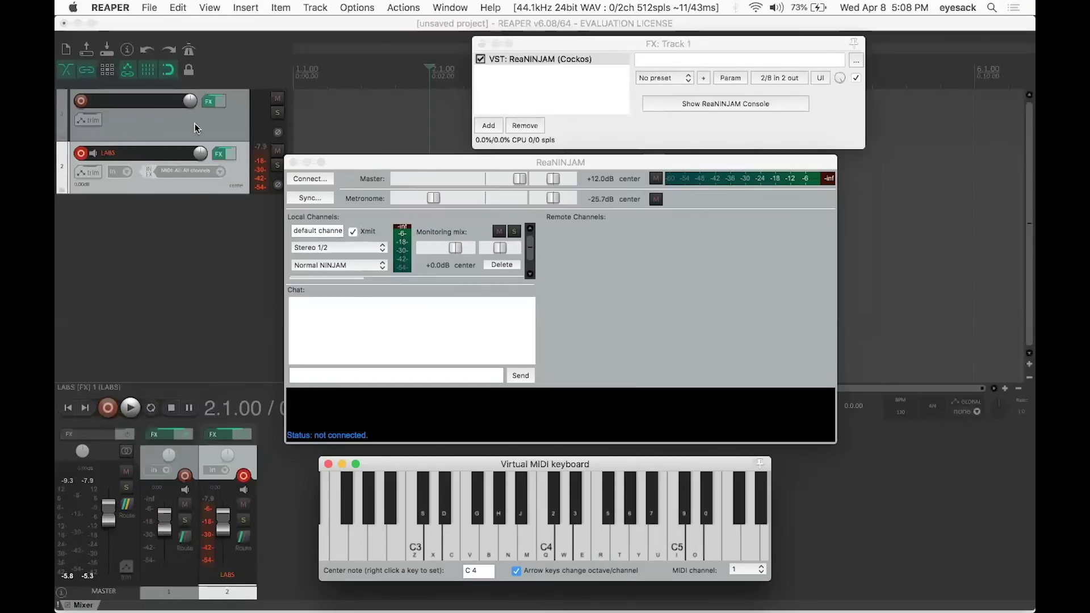
- Add a new send from the LABS track to Track 1 in its routing window
left_click(245, 542)
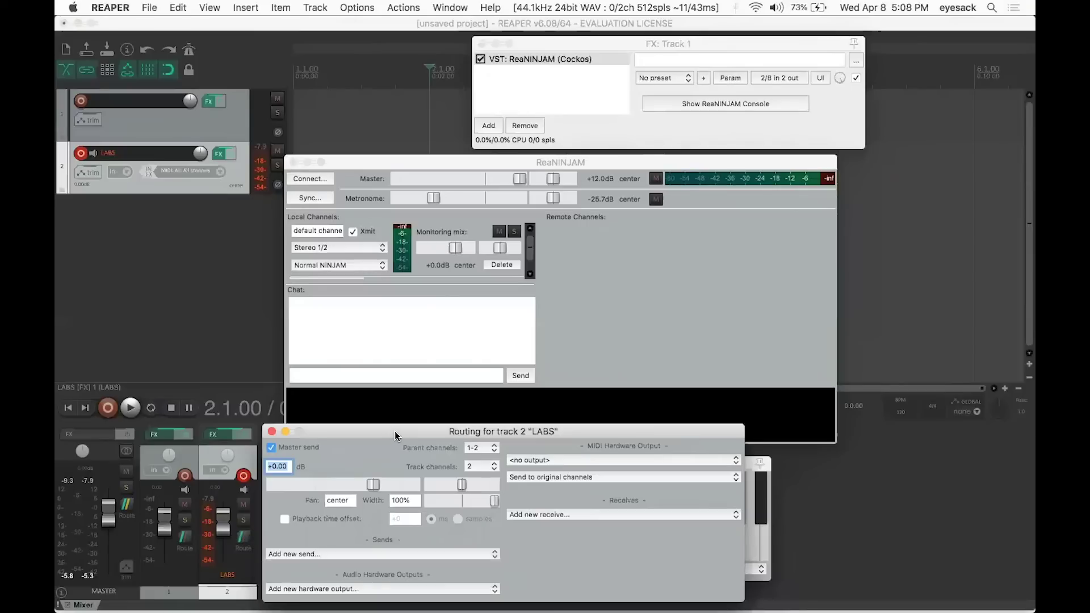
left_click_drag(396, 436, 373, 389)
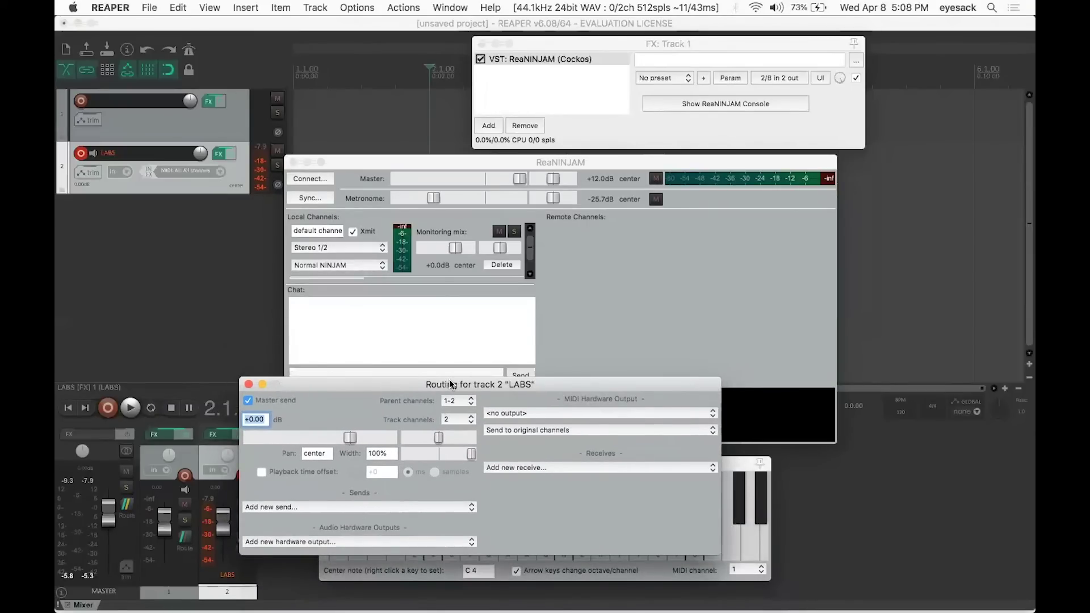
left_click_drag(450, 384, 494, 403)
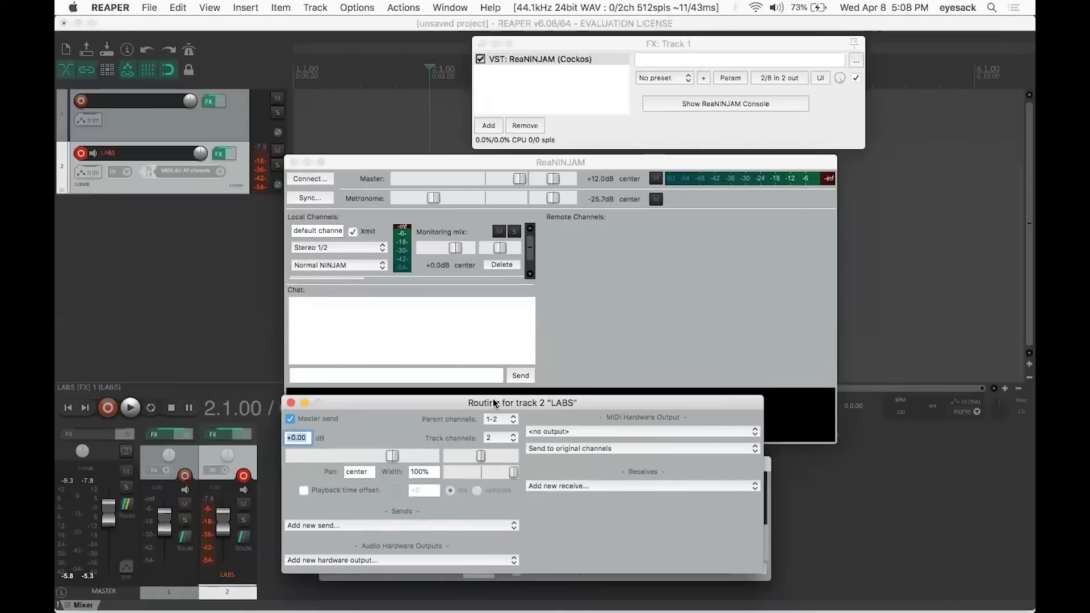
left_click(455, 526)
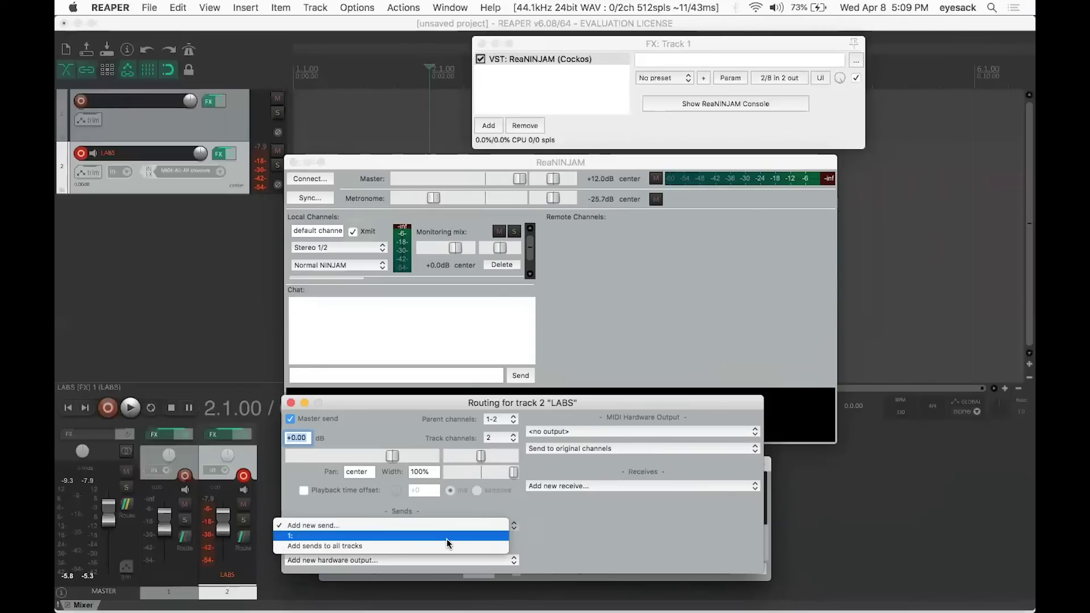
left_click(449, 536)
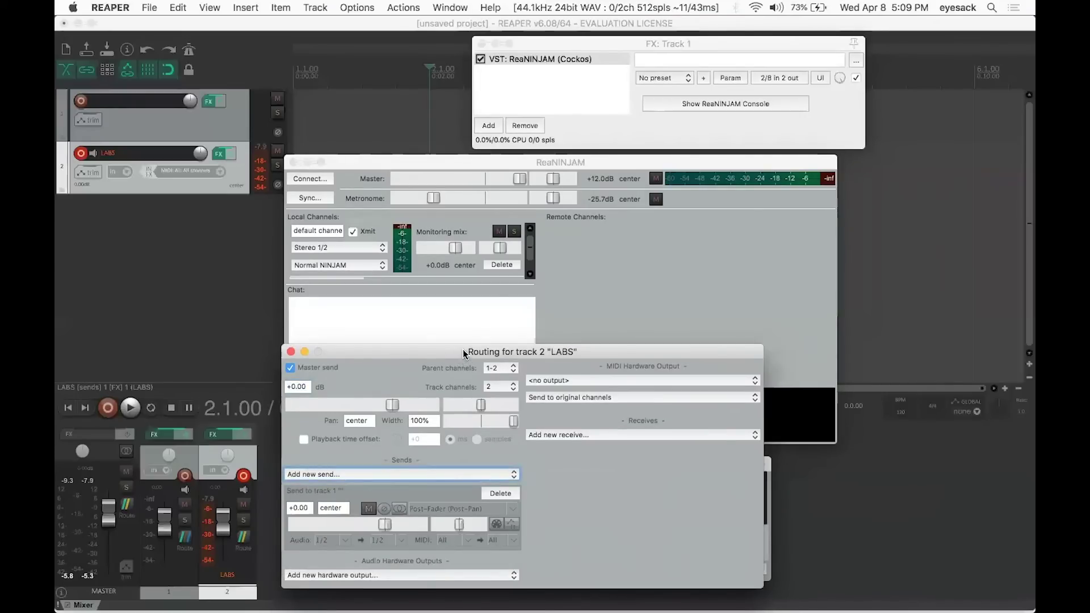
left_click_drag(465, 352, 455, 339)
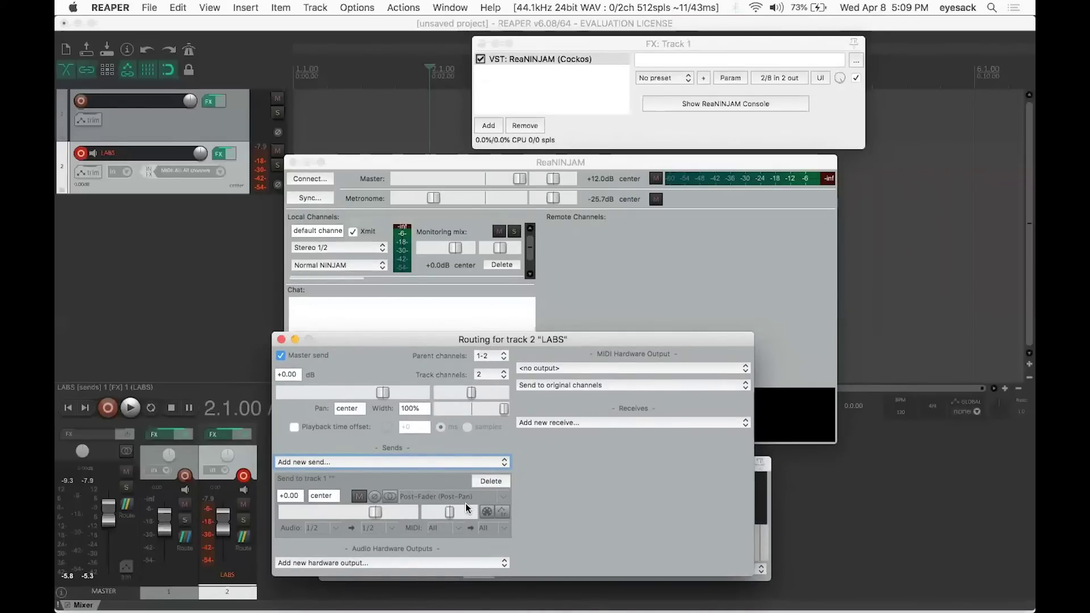
left_click_drag(353, 344, 338, 328)
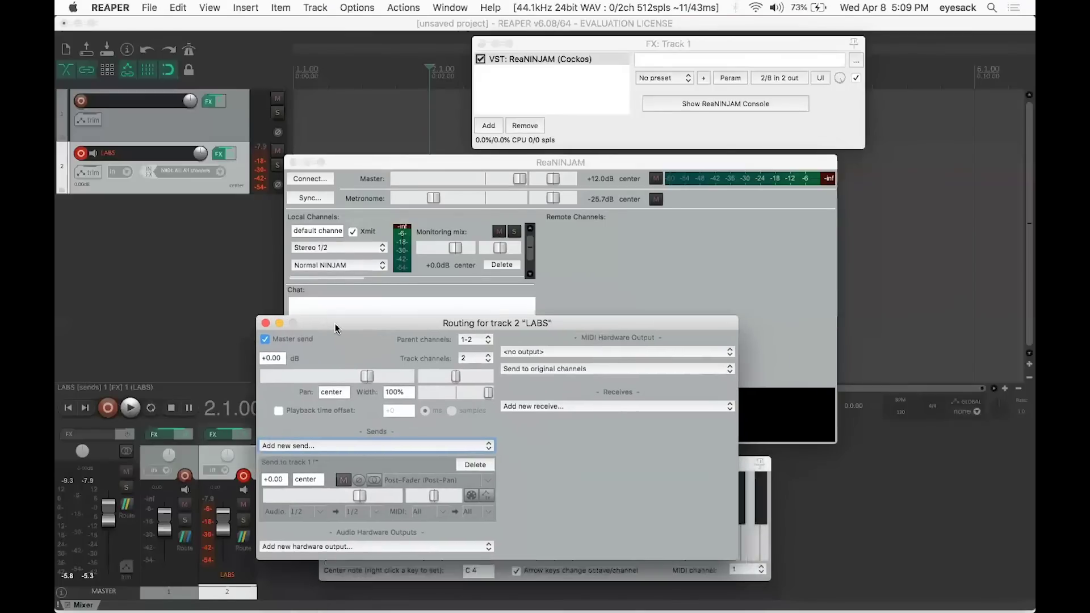
- Close the track 2 routing window and focus the virtual MIDI keyboard
left_click(265, 323)
left_click_drag(400, 465, 397, 463)
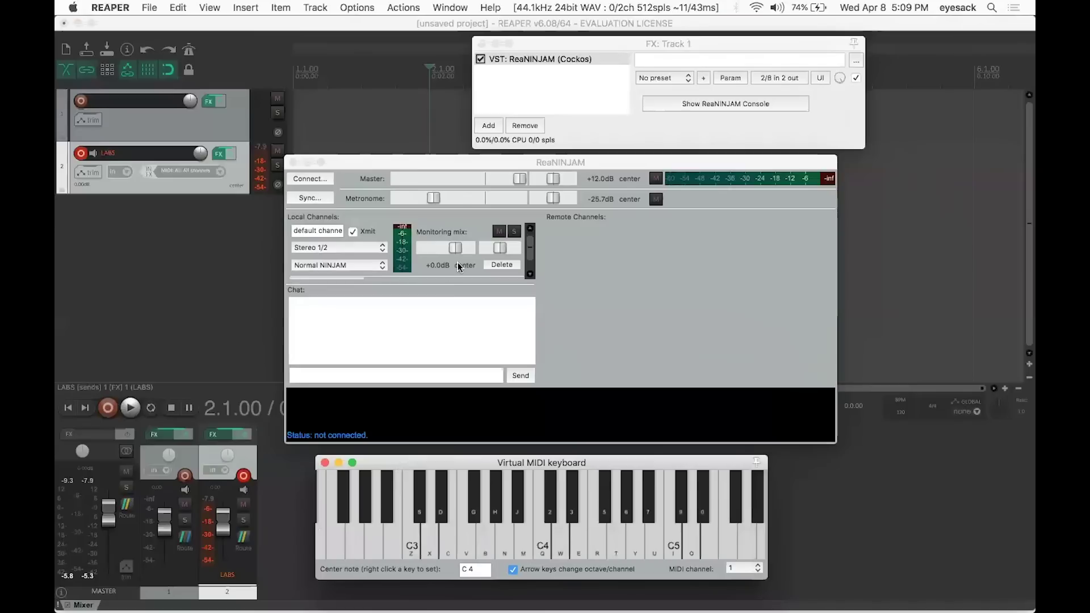
left_click(441, 162)
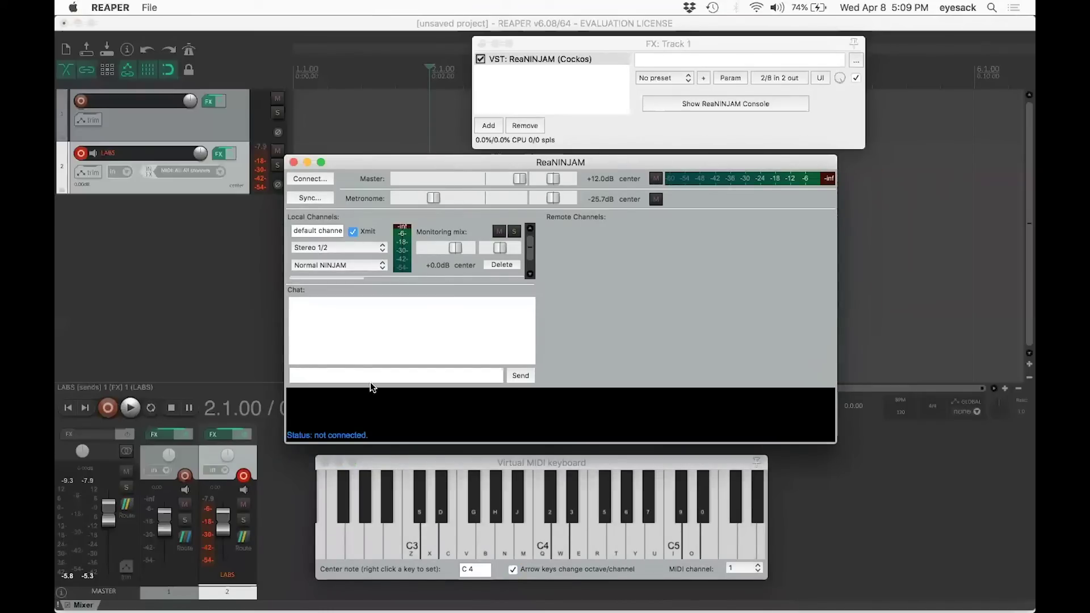
left_click(394, 462)
- Play a C3, D#3, F3, G3 chord, a higher black key and C4, then check ReaNINJAM's meters
key("z")
key("d")
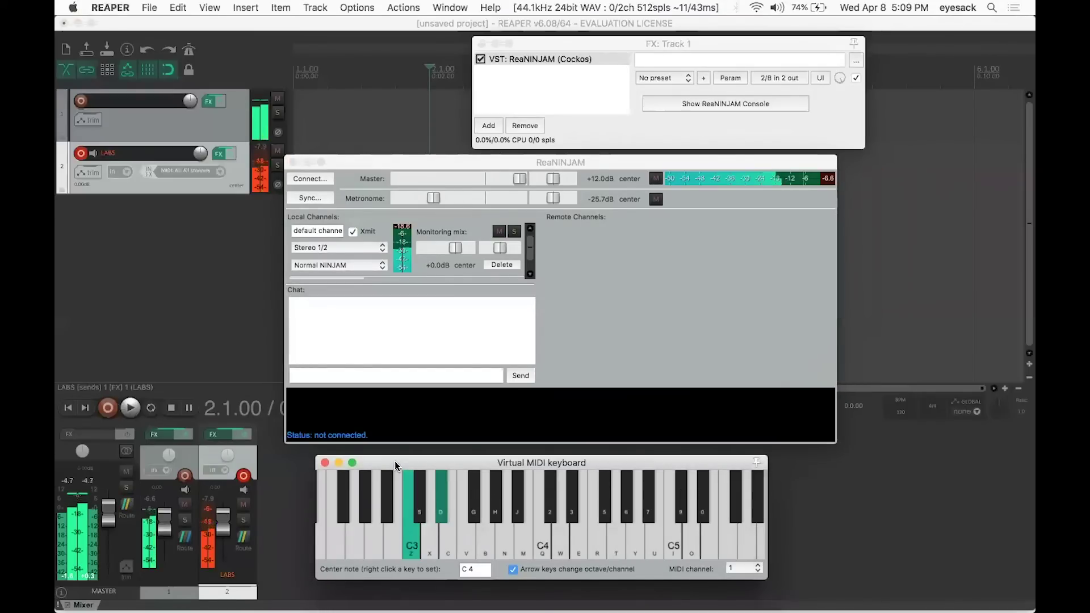
key("v")
key("b")
key("j")
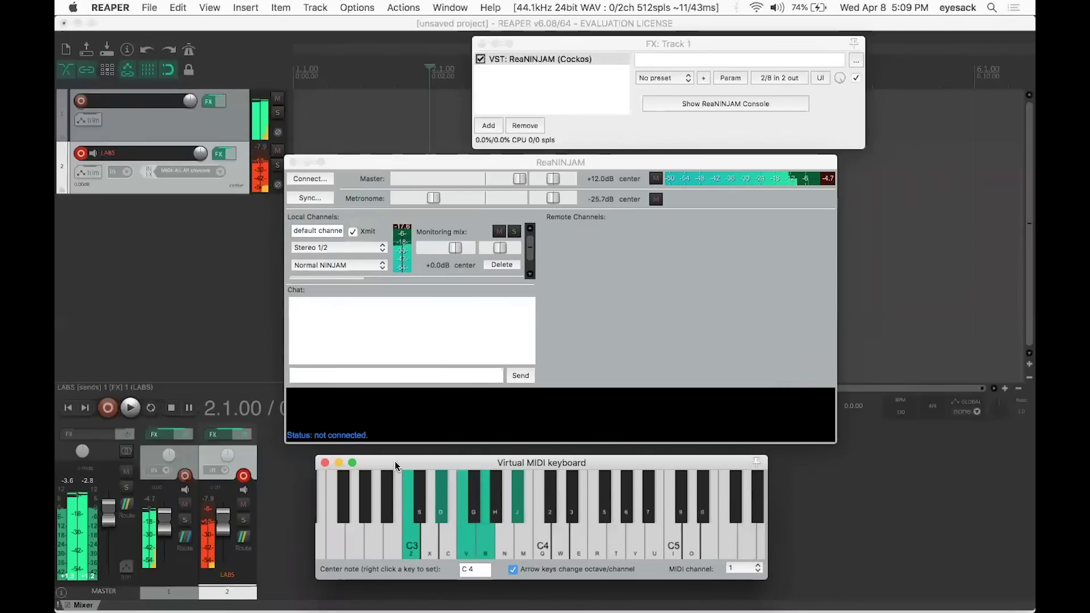
key("q")
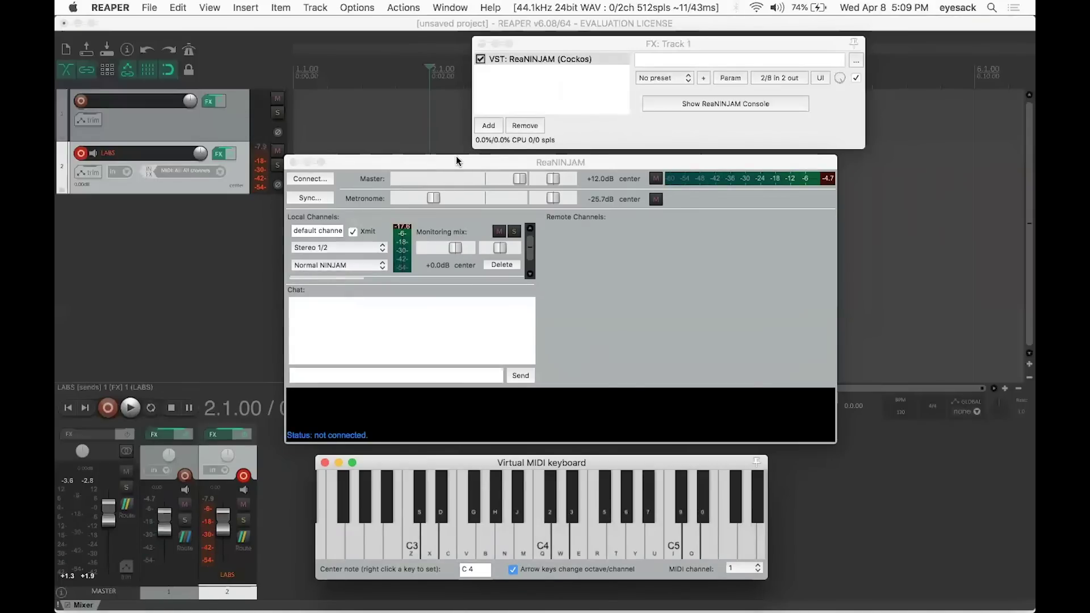
left_click_drag(456, 157, 456, 156)
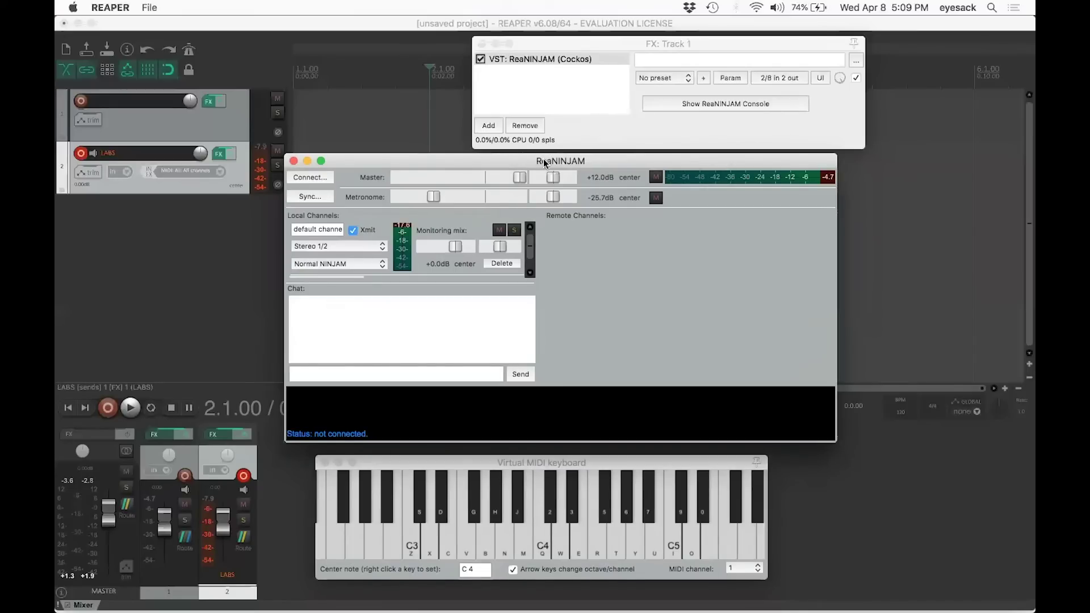
left_click_drag(544, 161, 545, 158)
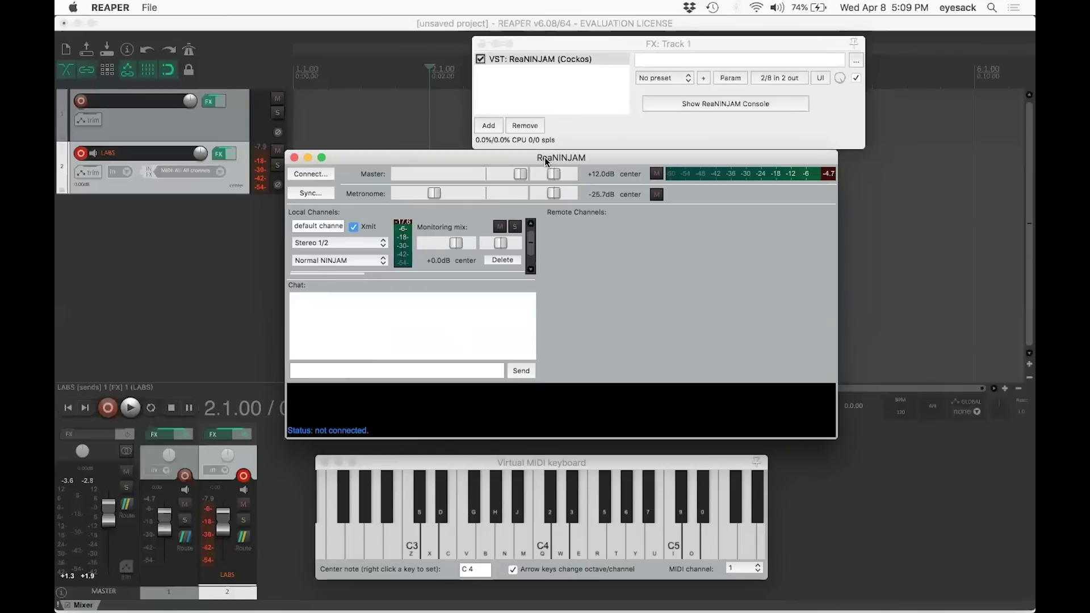
left_click_drag(545, 160, 540, 163)
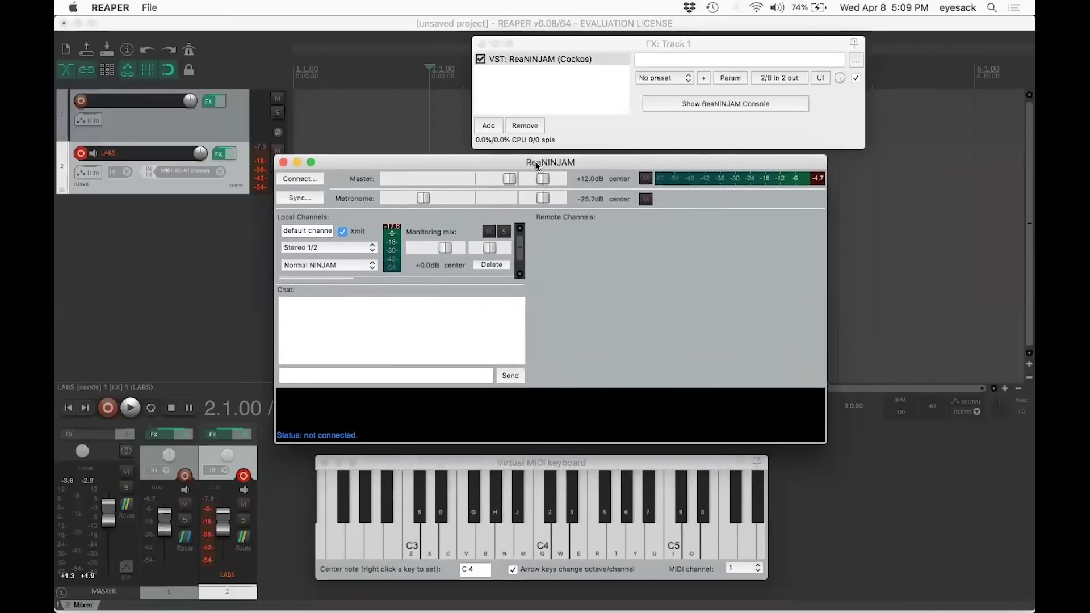
- Open ReaNINJAM's connection configuration and browse the public server list
left_click(305, 179)
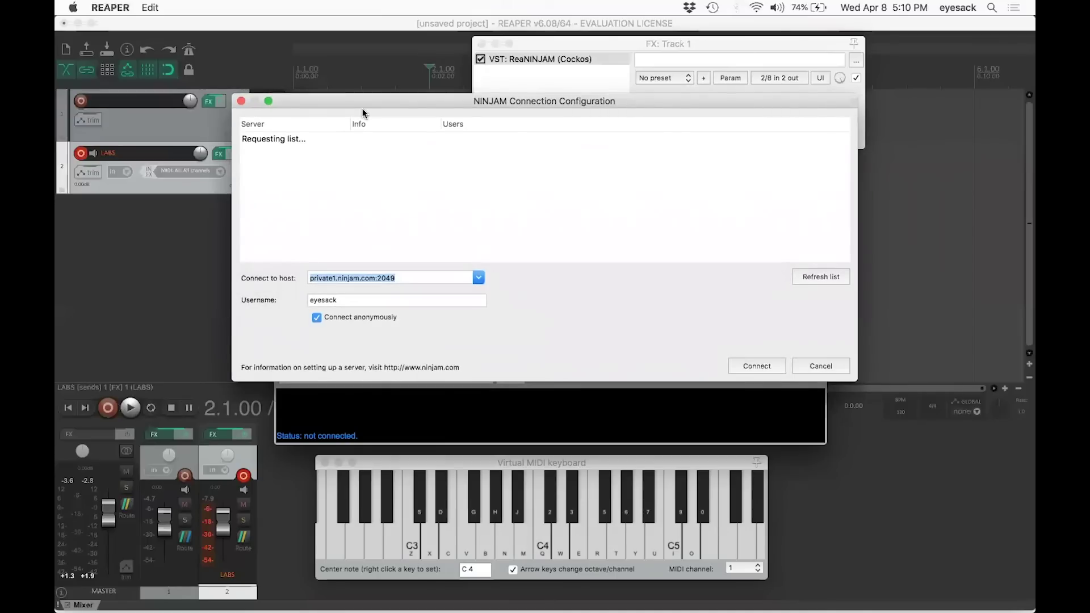
left_click_drag(362, 108, 423, 206)
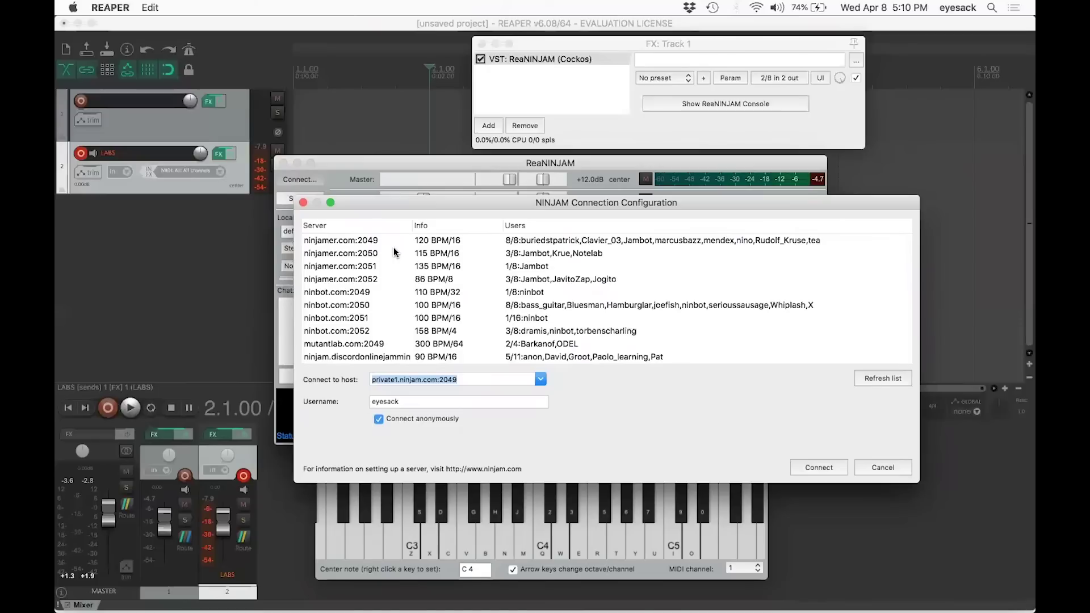
scroll(394, 252, "down", 3)
scroll(394, 252, "down", 3)
scroll(394, 252, "down", 3)
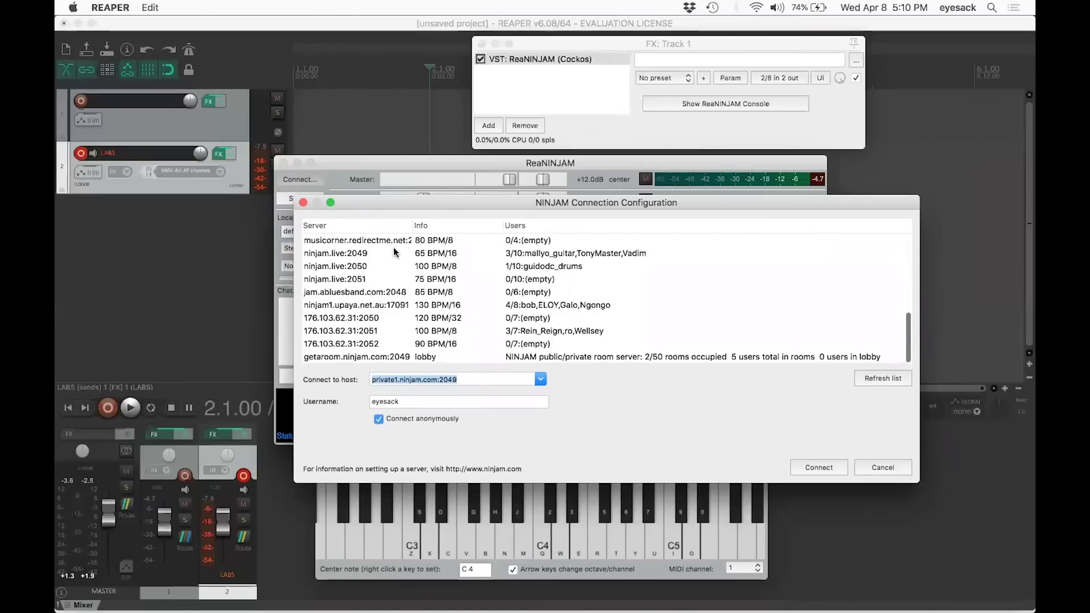
scroll(394, 251, "up", 1)
scroll(394, 251, "up", 3)
scroll(394, 251, "up", 3)
scroll(394, 251, "up", 3)
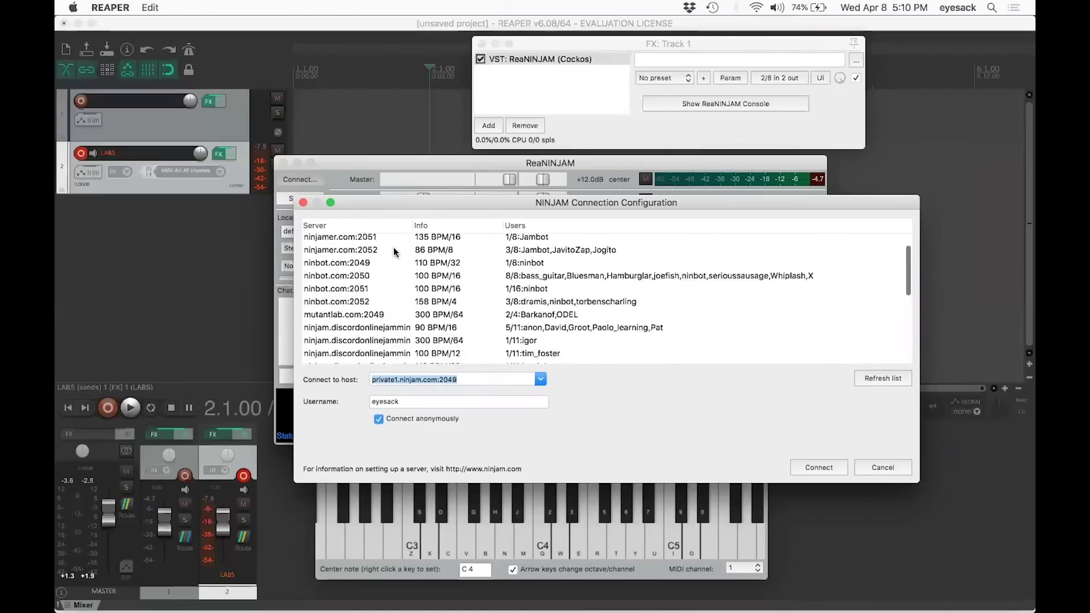
scroll(393, 247, "up", 1)
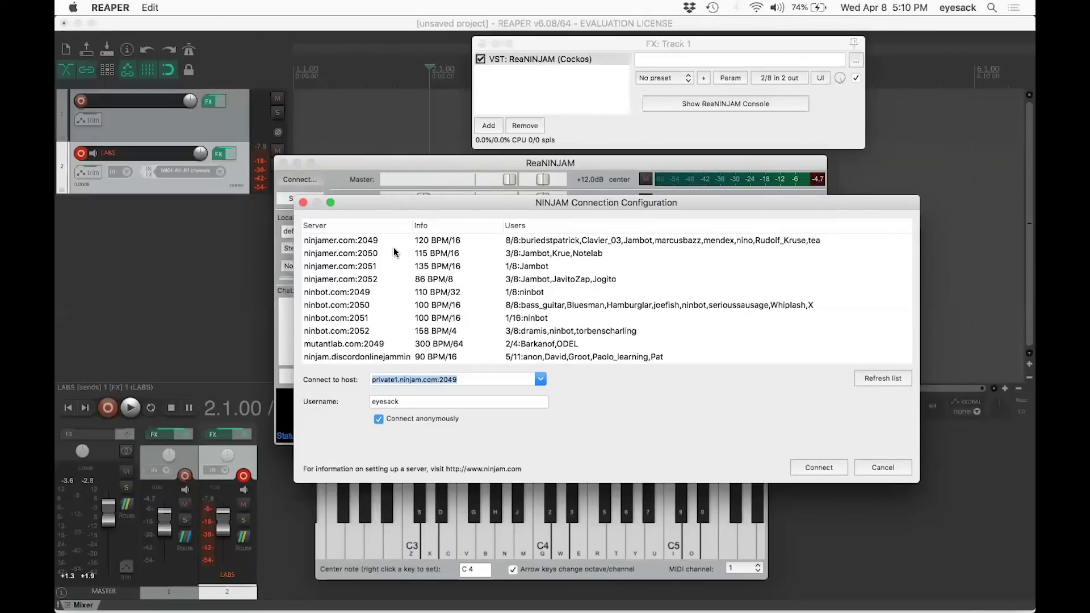
scroll(394, 250, "down", 3)
scroll(394, 250, "down", 2)
scroll(394, 250, "down", 3)
scroll(395, 251, "down", 3)
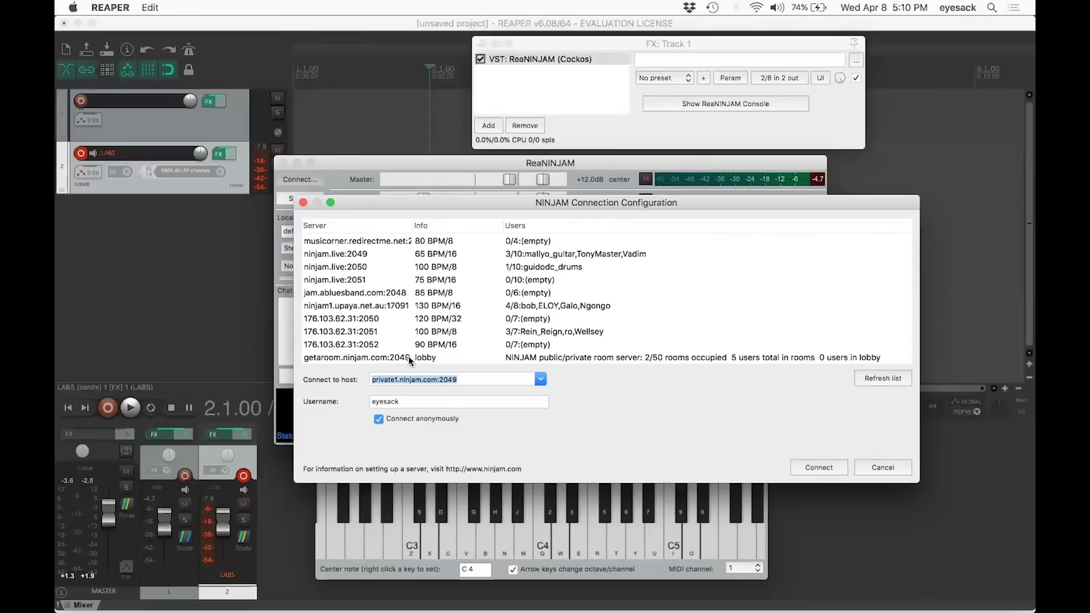
- Choose getaroom.ninjam.com:2049 from the list as the host
left_click(377, 356)
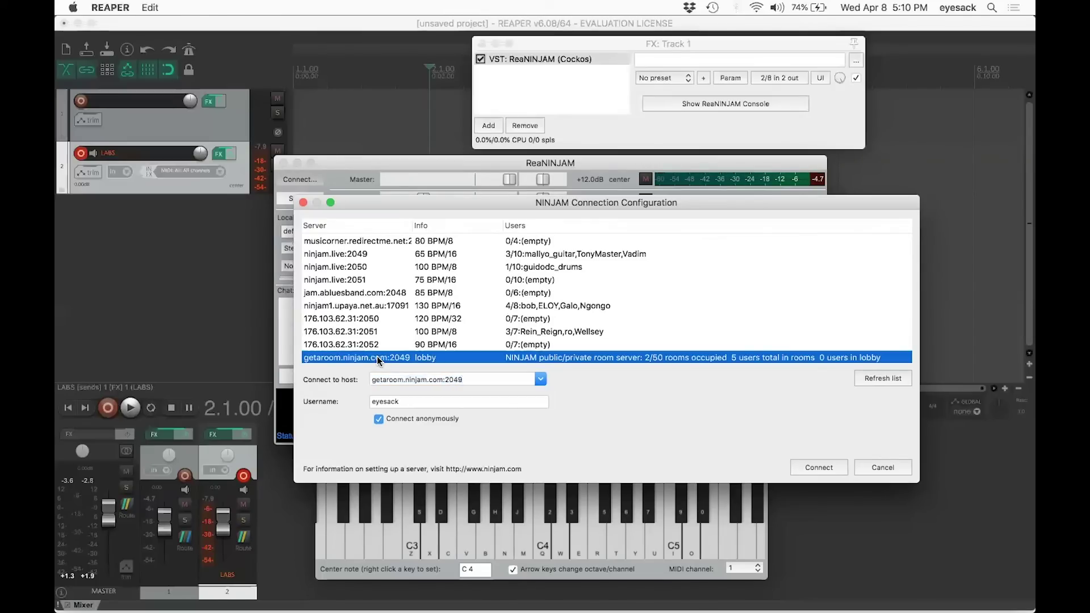
scroll(377, 356, "up", 5)
scroll(377, 356, "down", 5)
scroll(434, 358, "down", 2)
left_click_drag(452, 202, 442, 192)
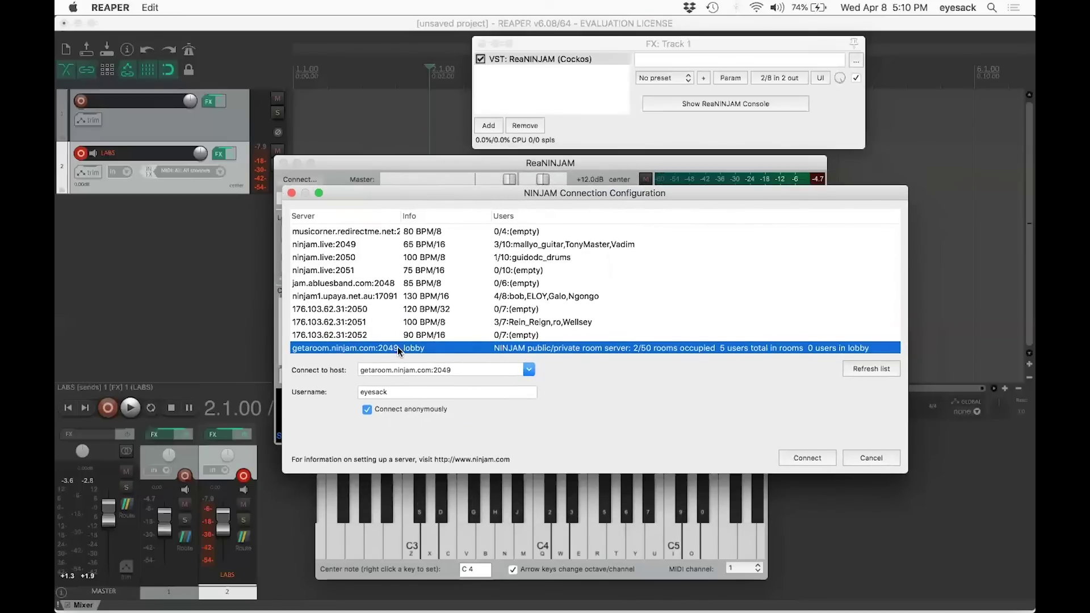
scroll(397, 340, "up", 5)
scroll(393, 347, "up", 8)
scroll(392, 343, "up", 5)
scroll(392, 342, "left", 1)
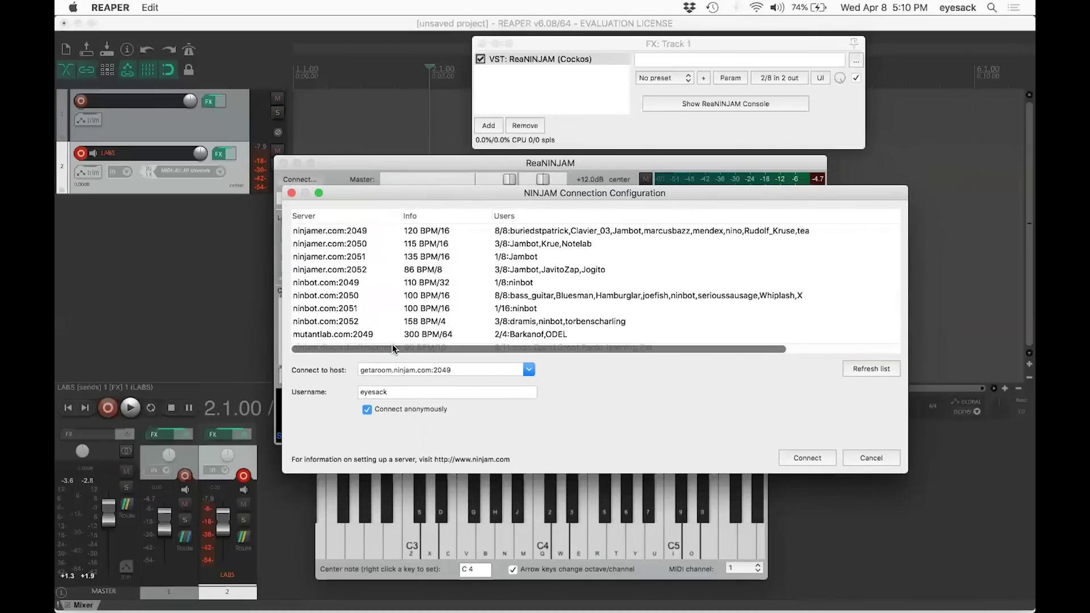
- Pick ninjamer.com:2050 from the server list and connect to it
left_click(373, 245)
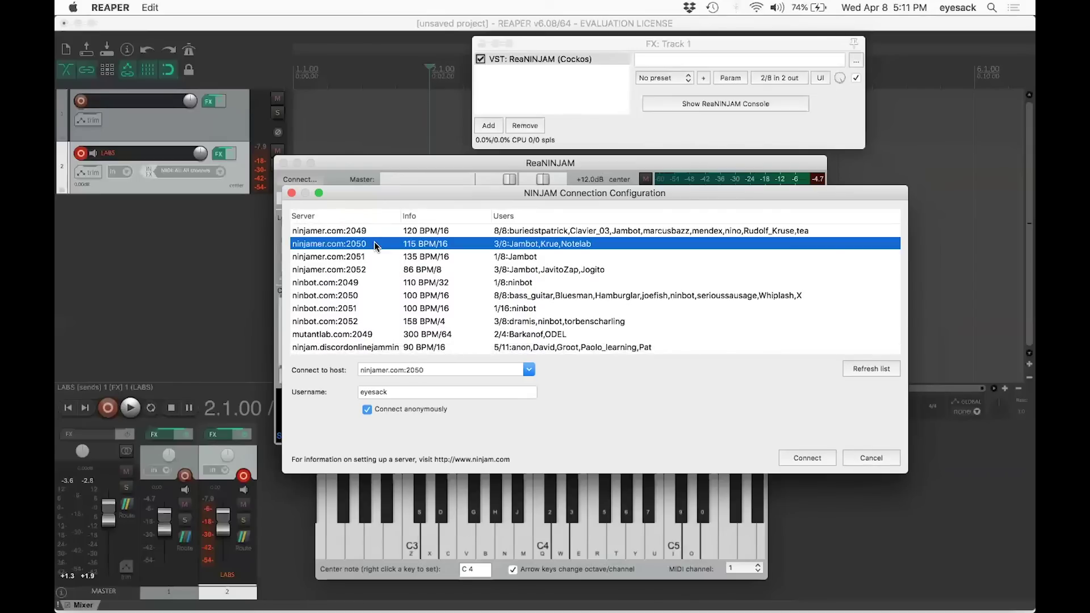
scroll(373, 294, "up", 2)
left_click_drag(455, 193, 448, 191)
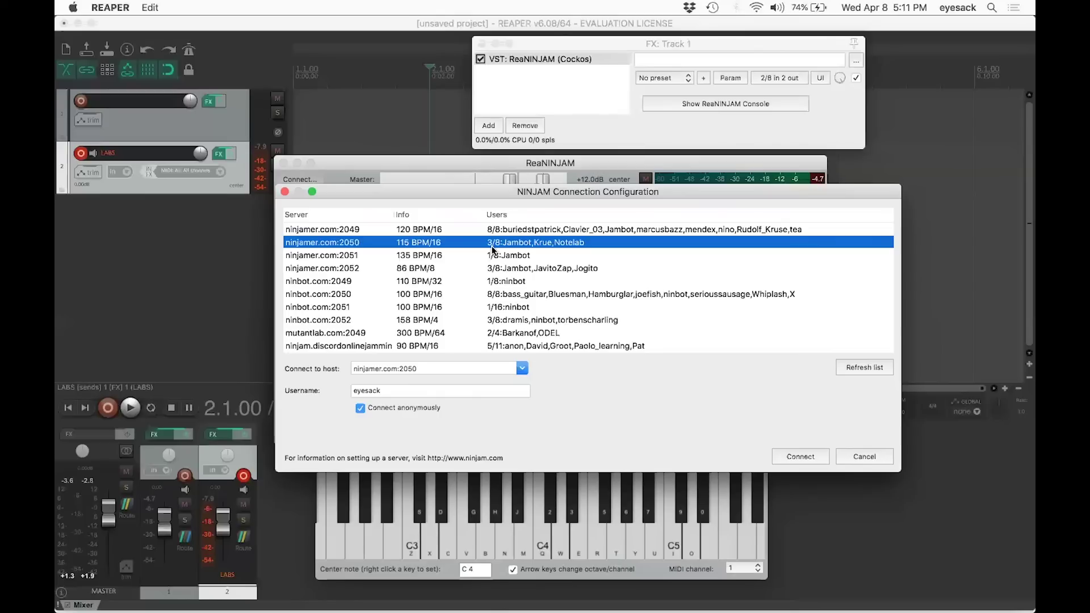
left_click(785, 458)
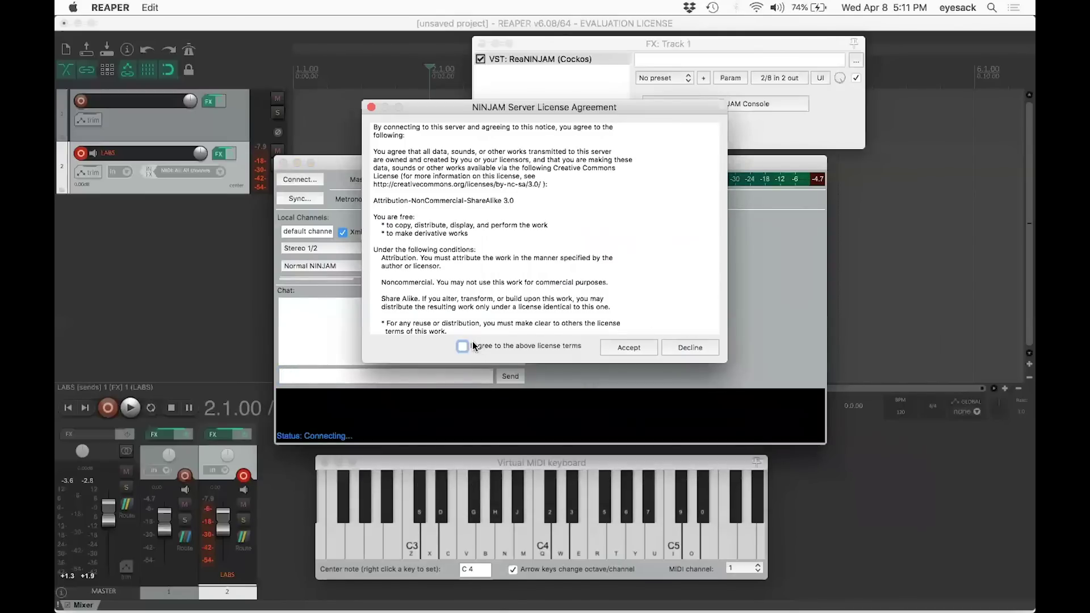
- Tick 'I agree to the above license terms' and accept the agreement
left_click(473, 345)
scroll(503, 271, "down", 3)
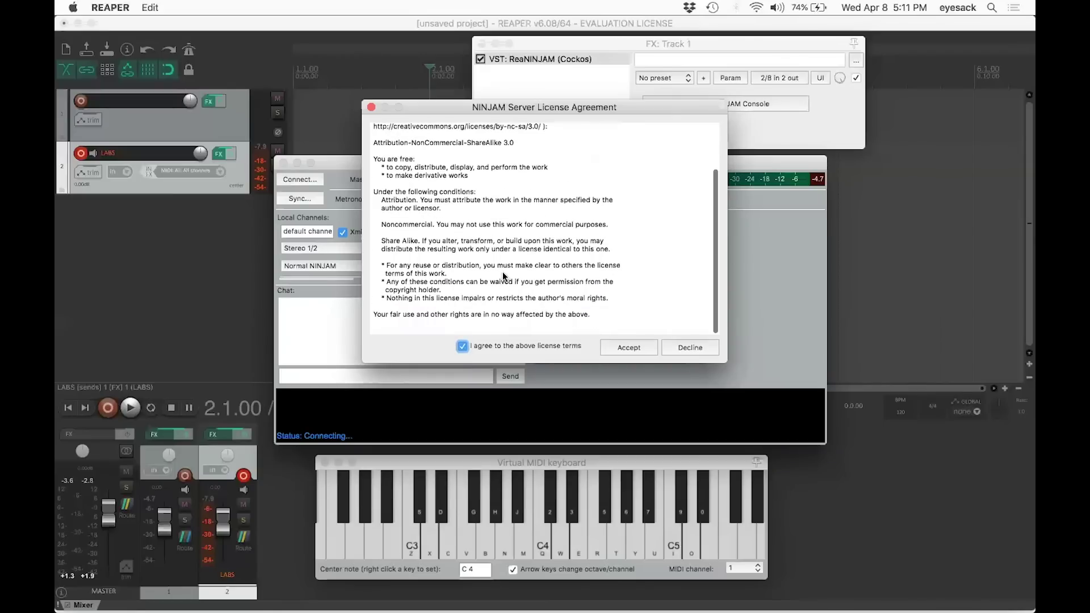
scroll(503, 272, "up", 3)
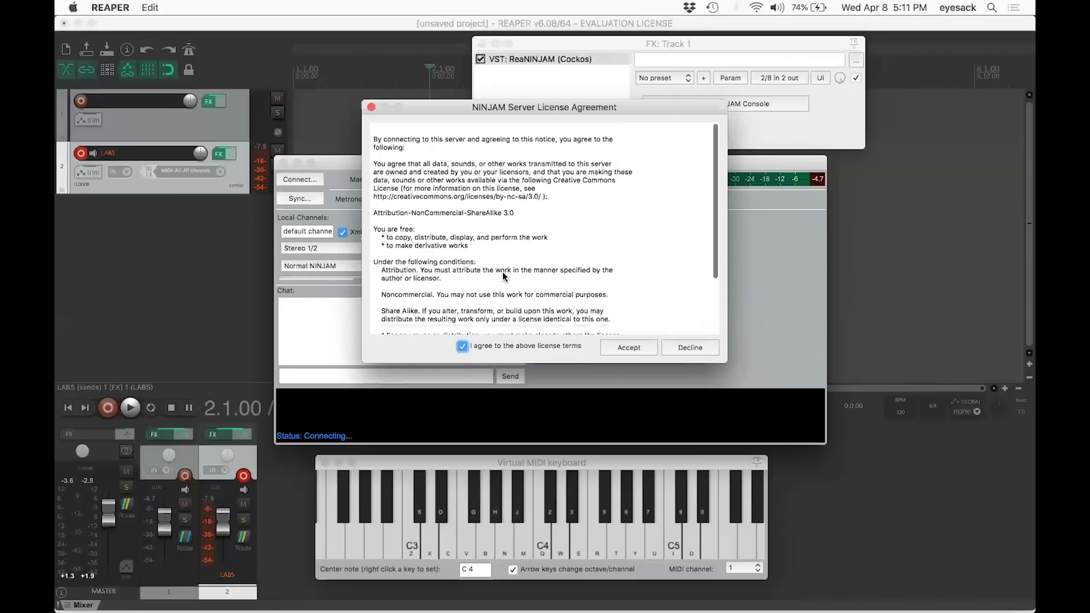
left_click(642, 348)
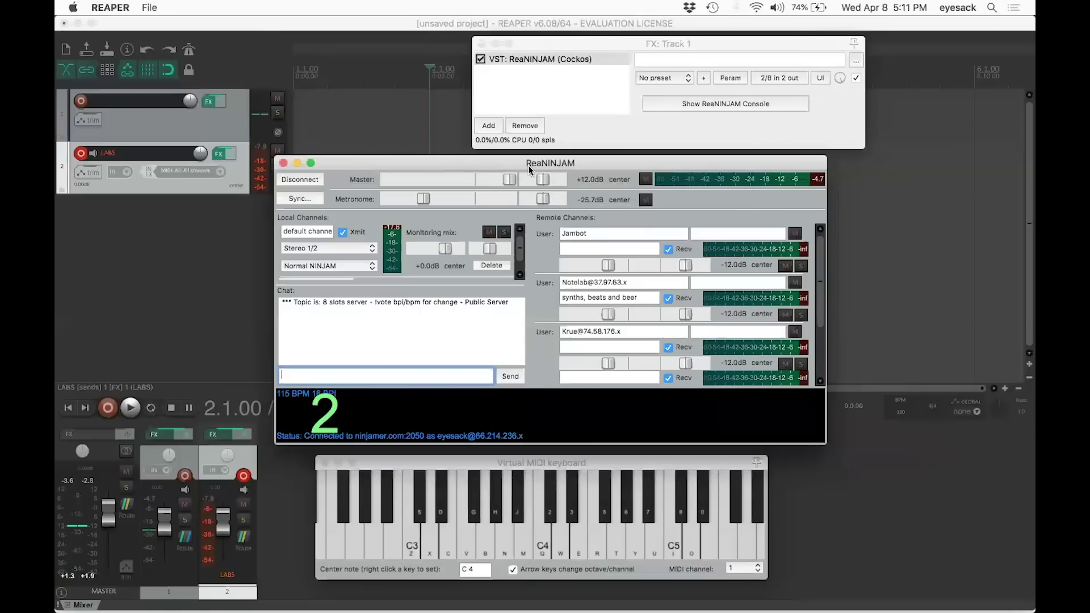
- Clear the stray 'aaseefg' chat text and bring the virtual MIDI keyboard to the front
left_click_drag(529, 164, 527, 160)
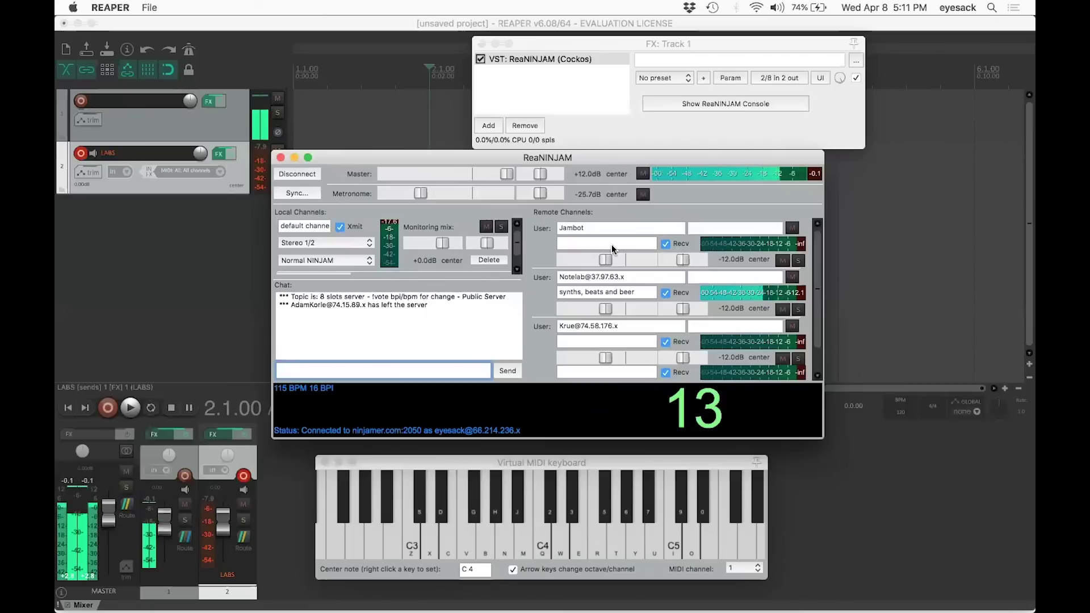
type("a")
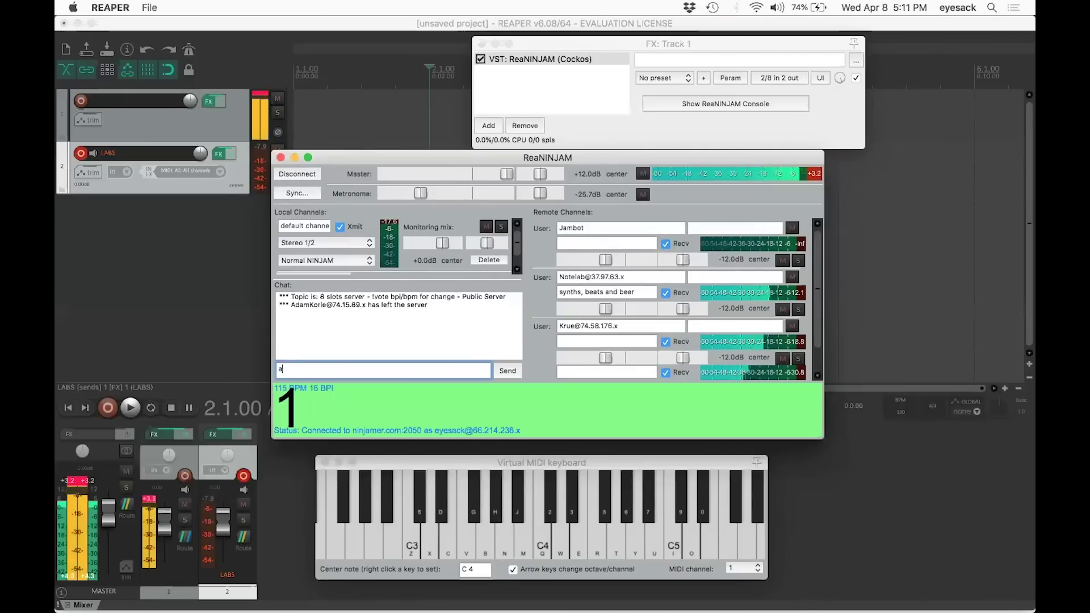
type("ase")
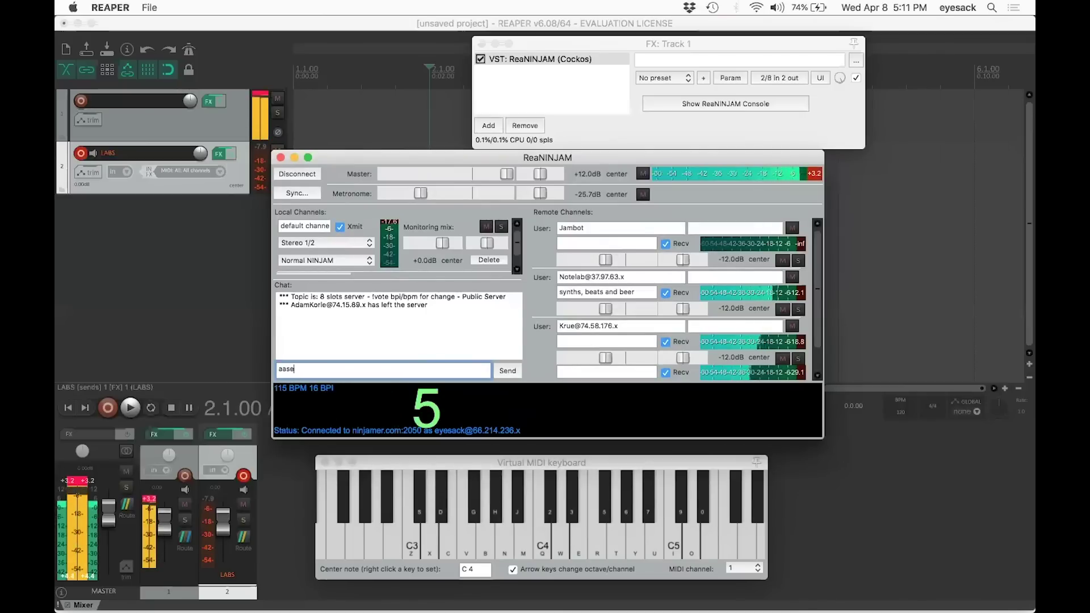
type("ef")
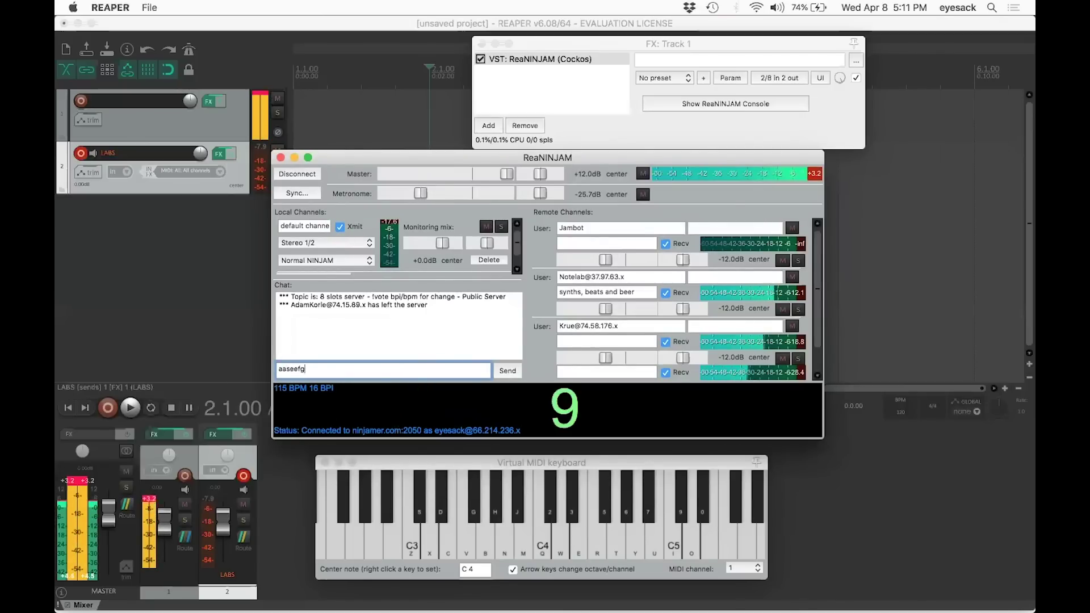
type("g")
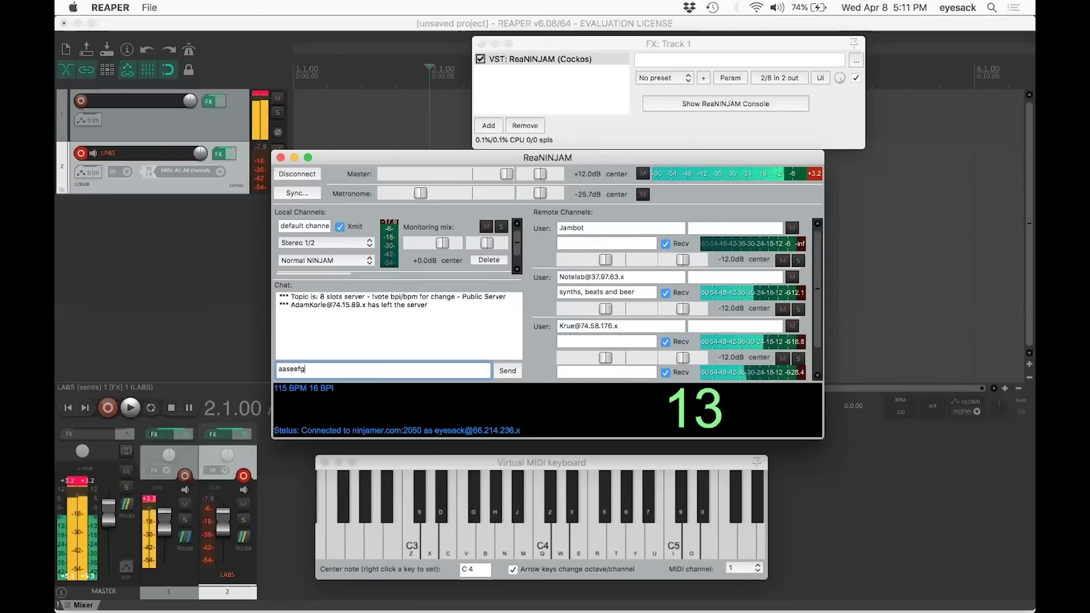
key("BackSpace")
key("BackSpace")
key("BackSpace")
key("BackSpace")
key("BackSpace")
key("BackSpace")
key("BackSpace")
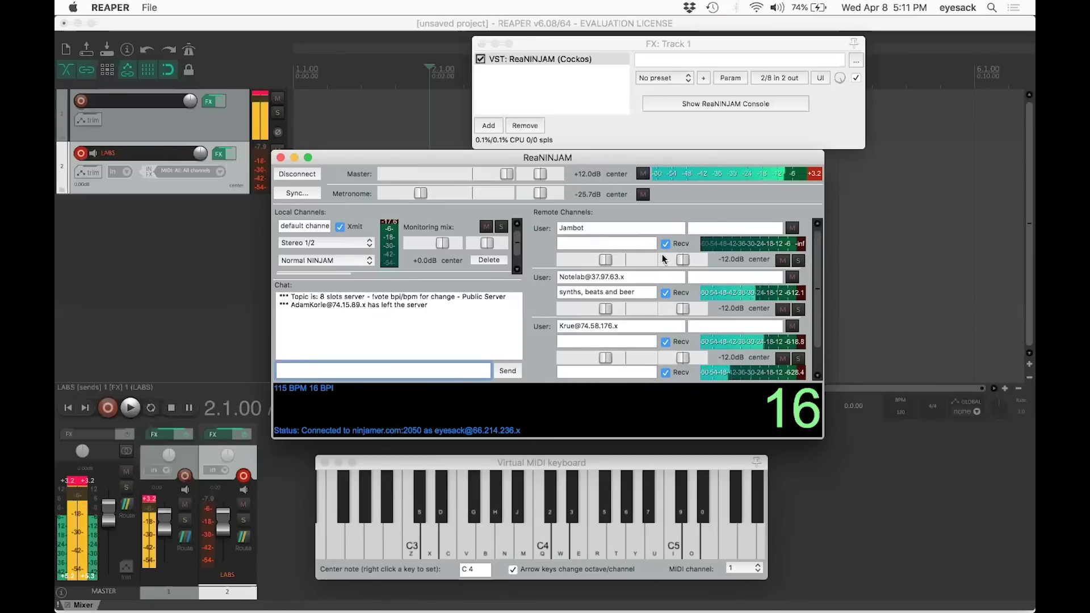
left_click(550, 462)
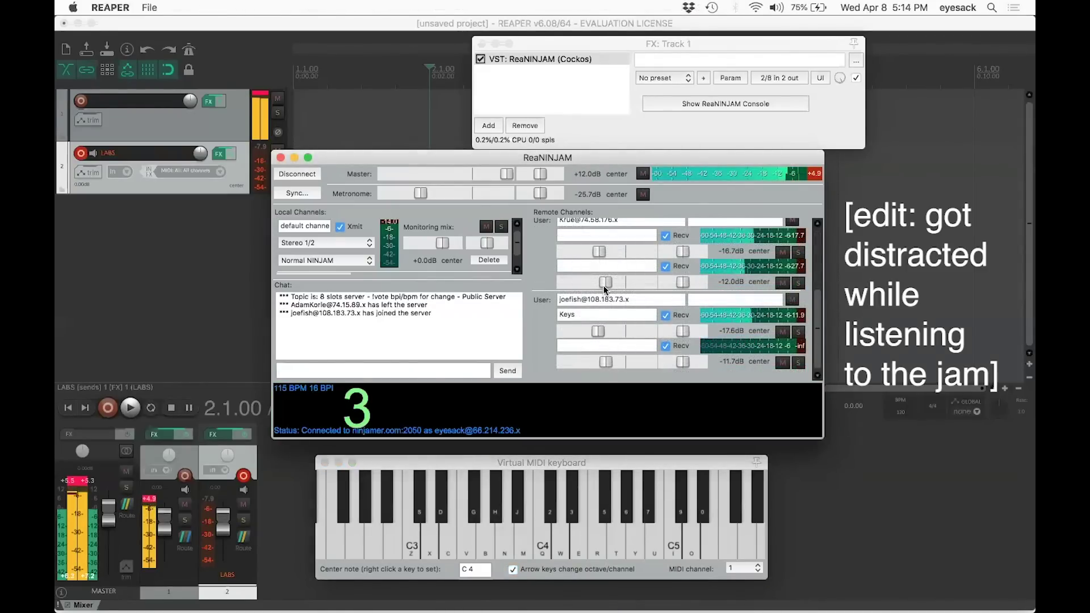
- Lower the remote players' volume sliders to about -17 dB and scroll the Remote Channels list to the top
left_click_drag(605, 284, 603, 280)
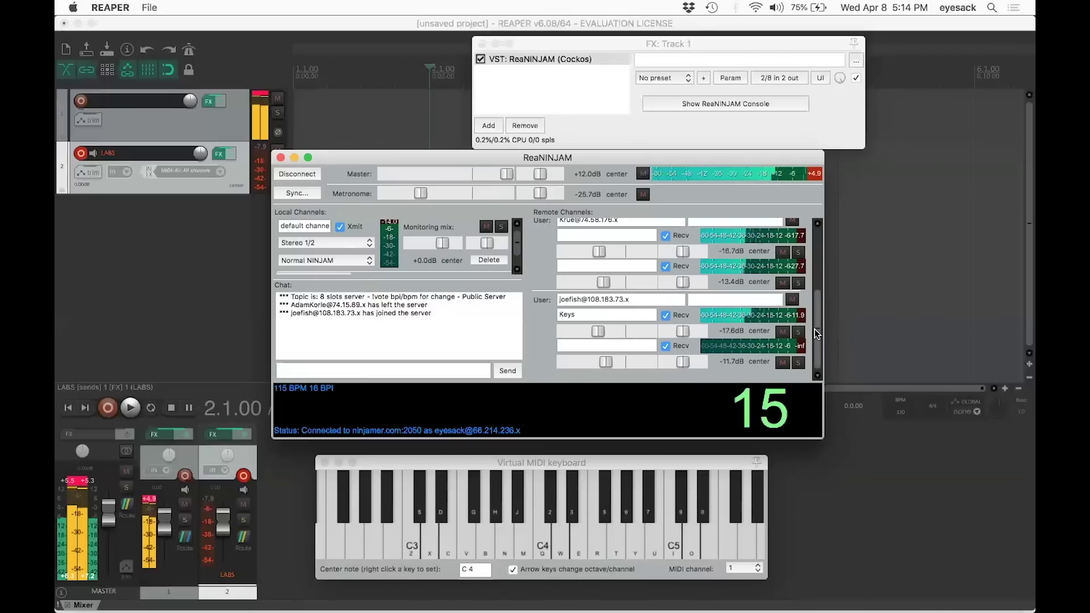
left_click_drag(817, 333, 786, 198)
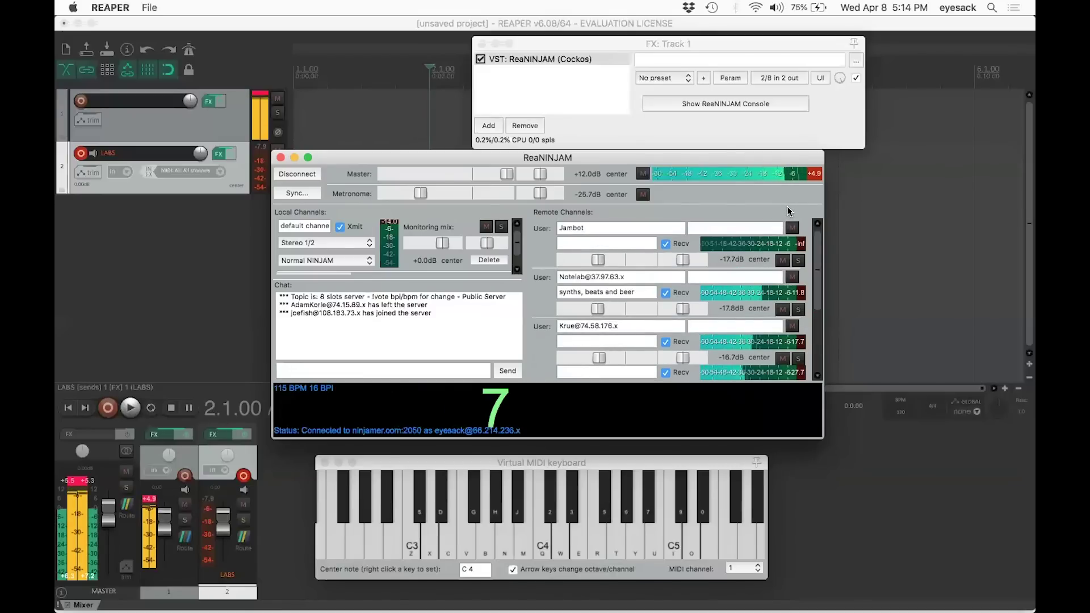
- Disconnect ReaNINJAM from ninjamer.com and refocus the virtual MIDI keyboard
left_click(293, 175)
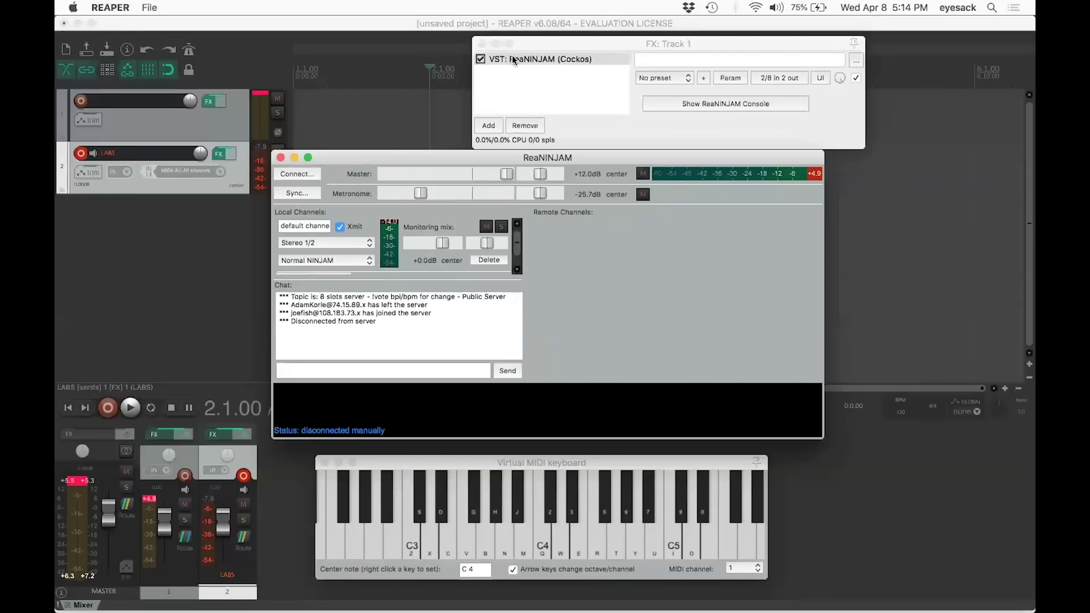
left_click(443, 465)
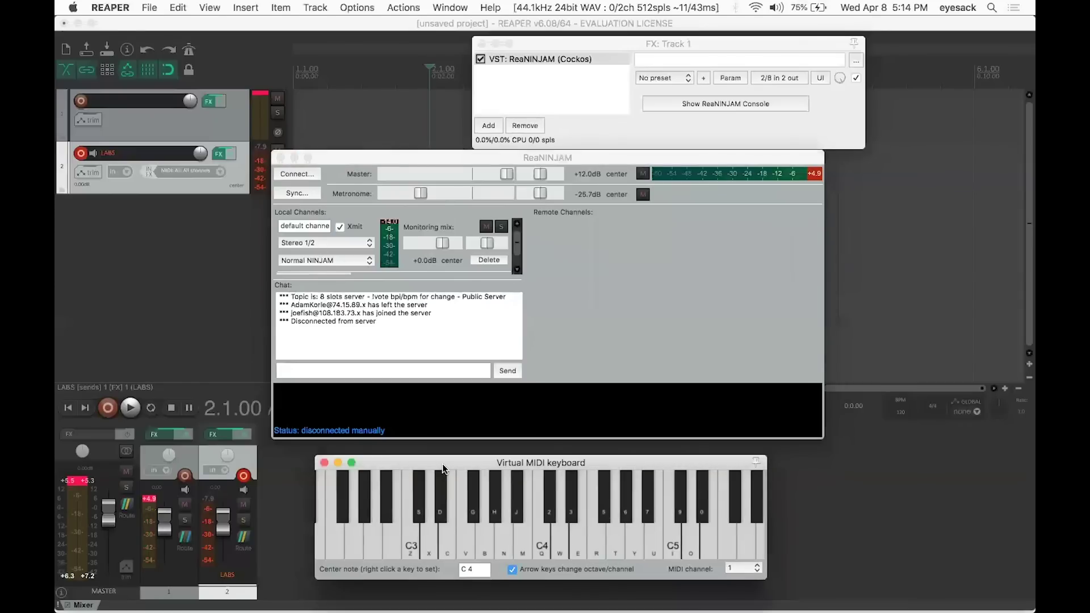